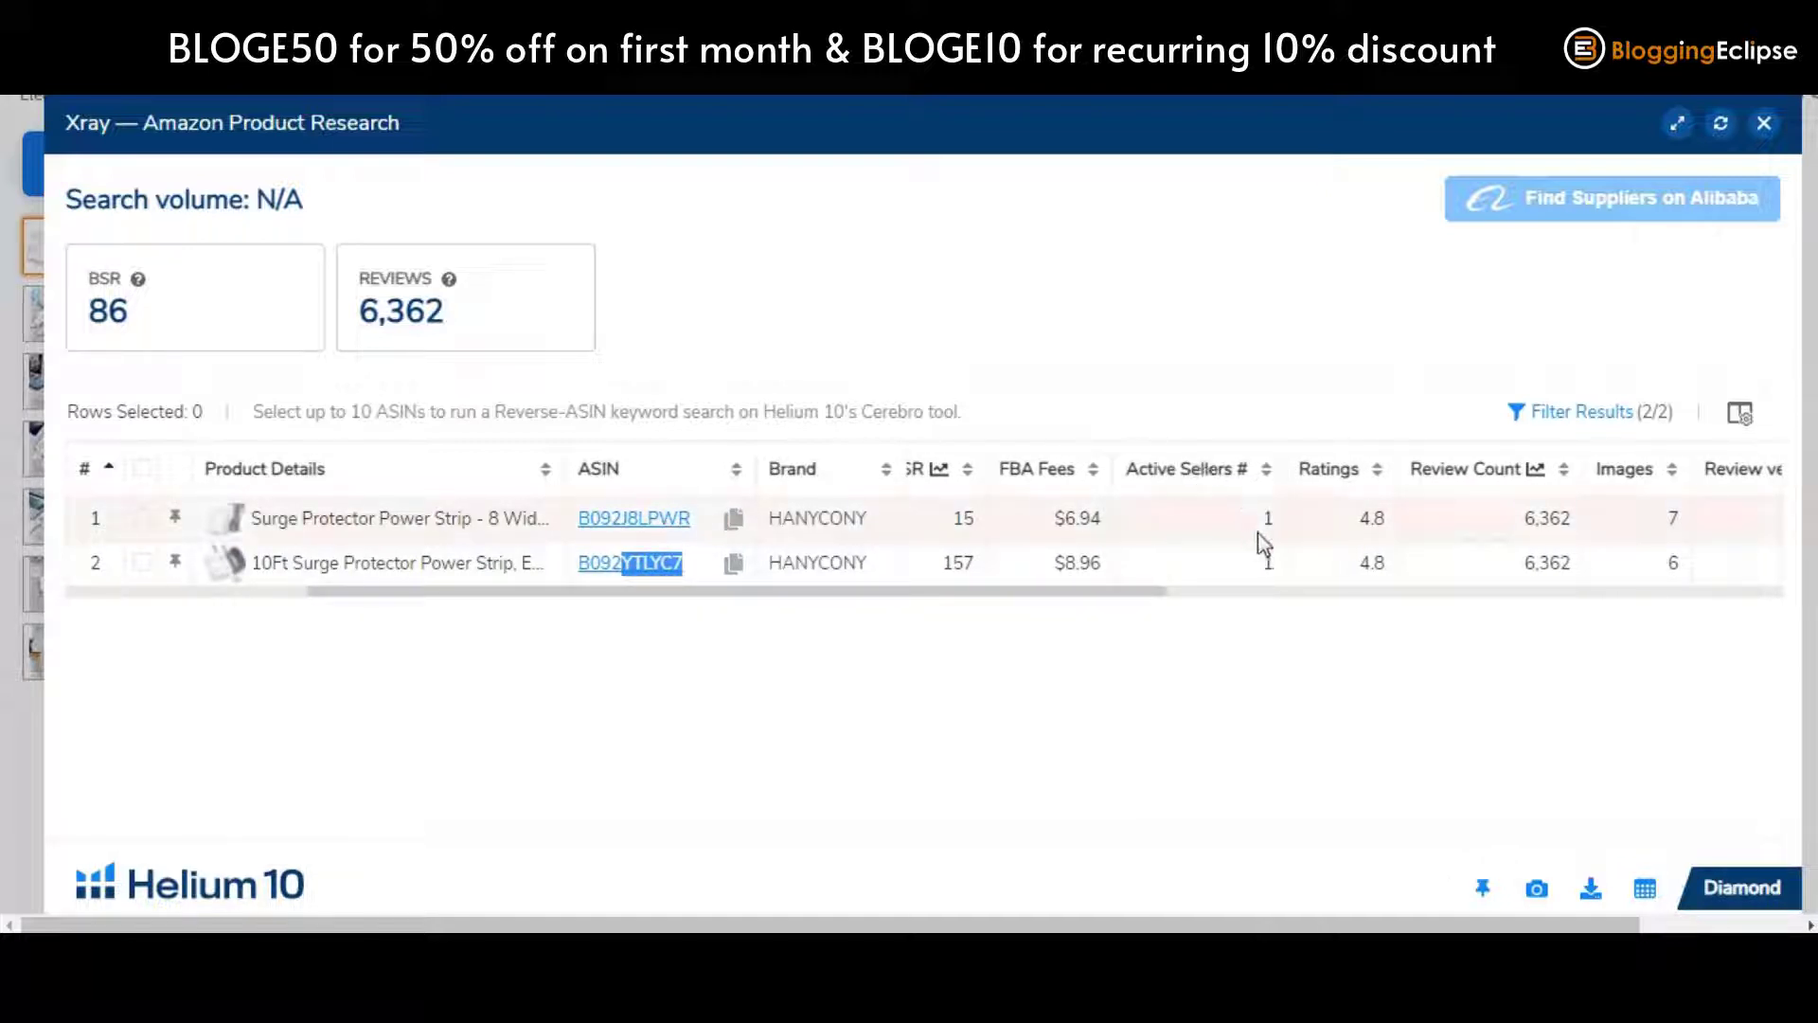
- Scroll the Xray table across Review velocity to Seller Country (CN), then close Xray
drag(1132, 595, 1282, 593)
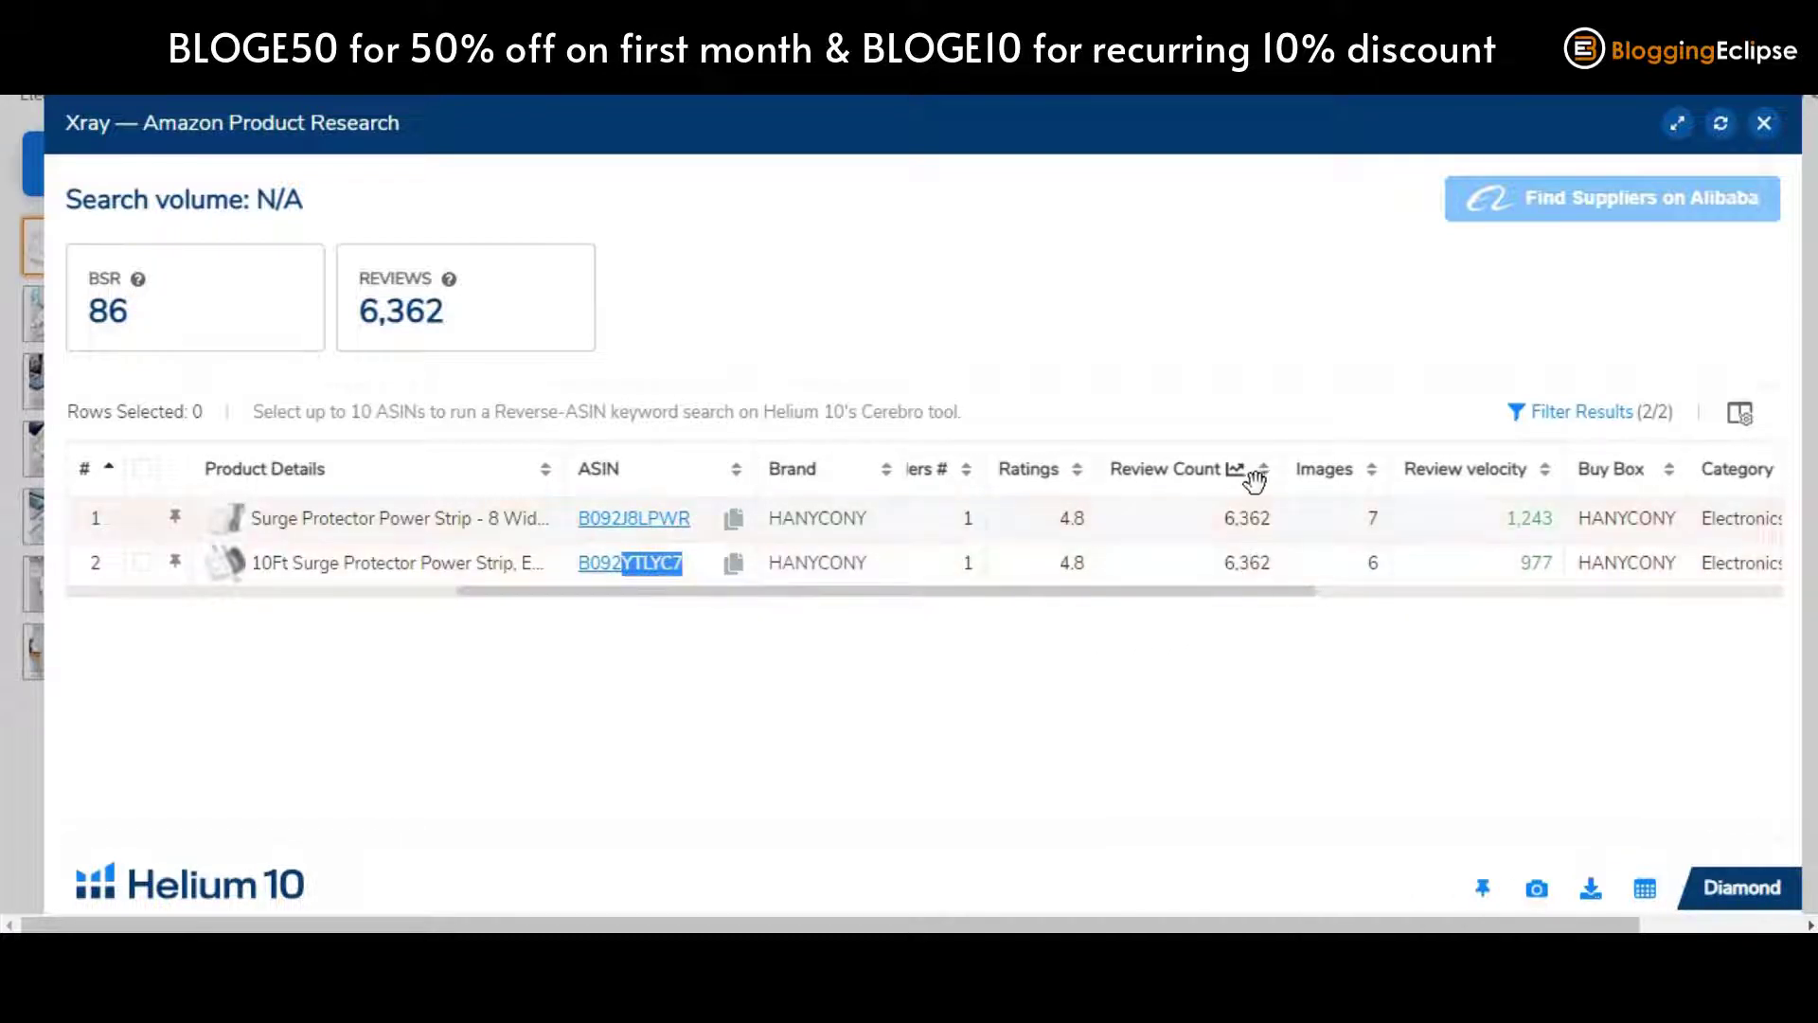
drag(1274, 601, 1770, 628)
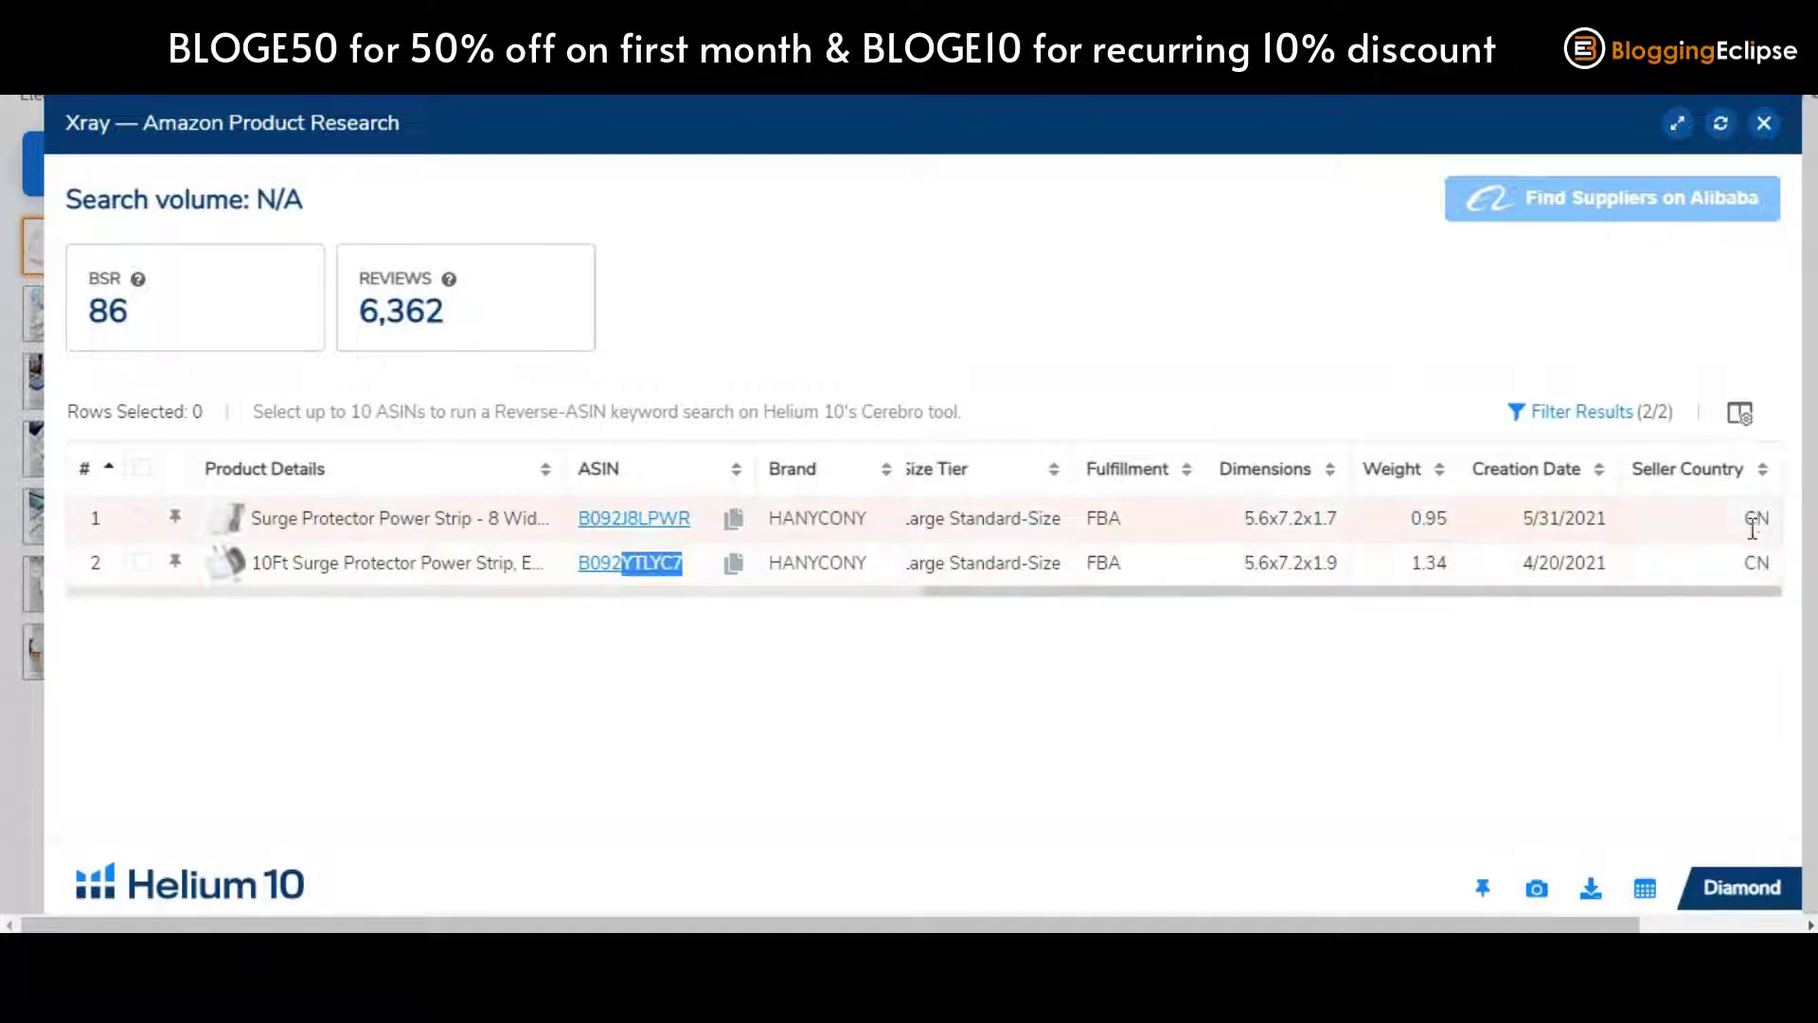
mouse_move(1752, 522)
click(1763, 123)
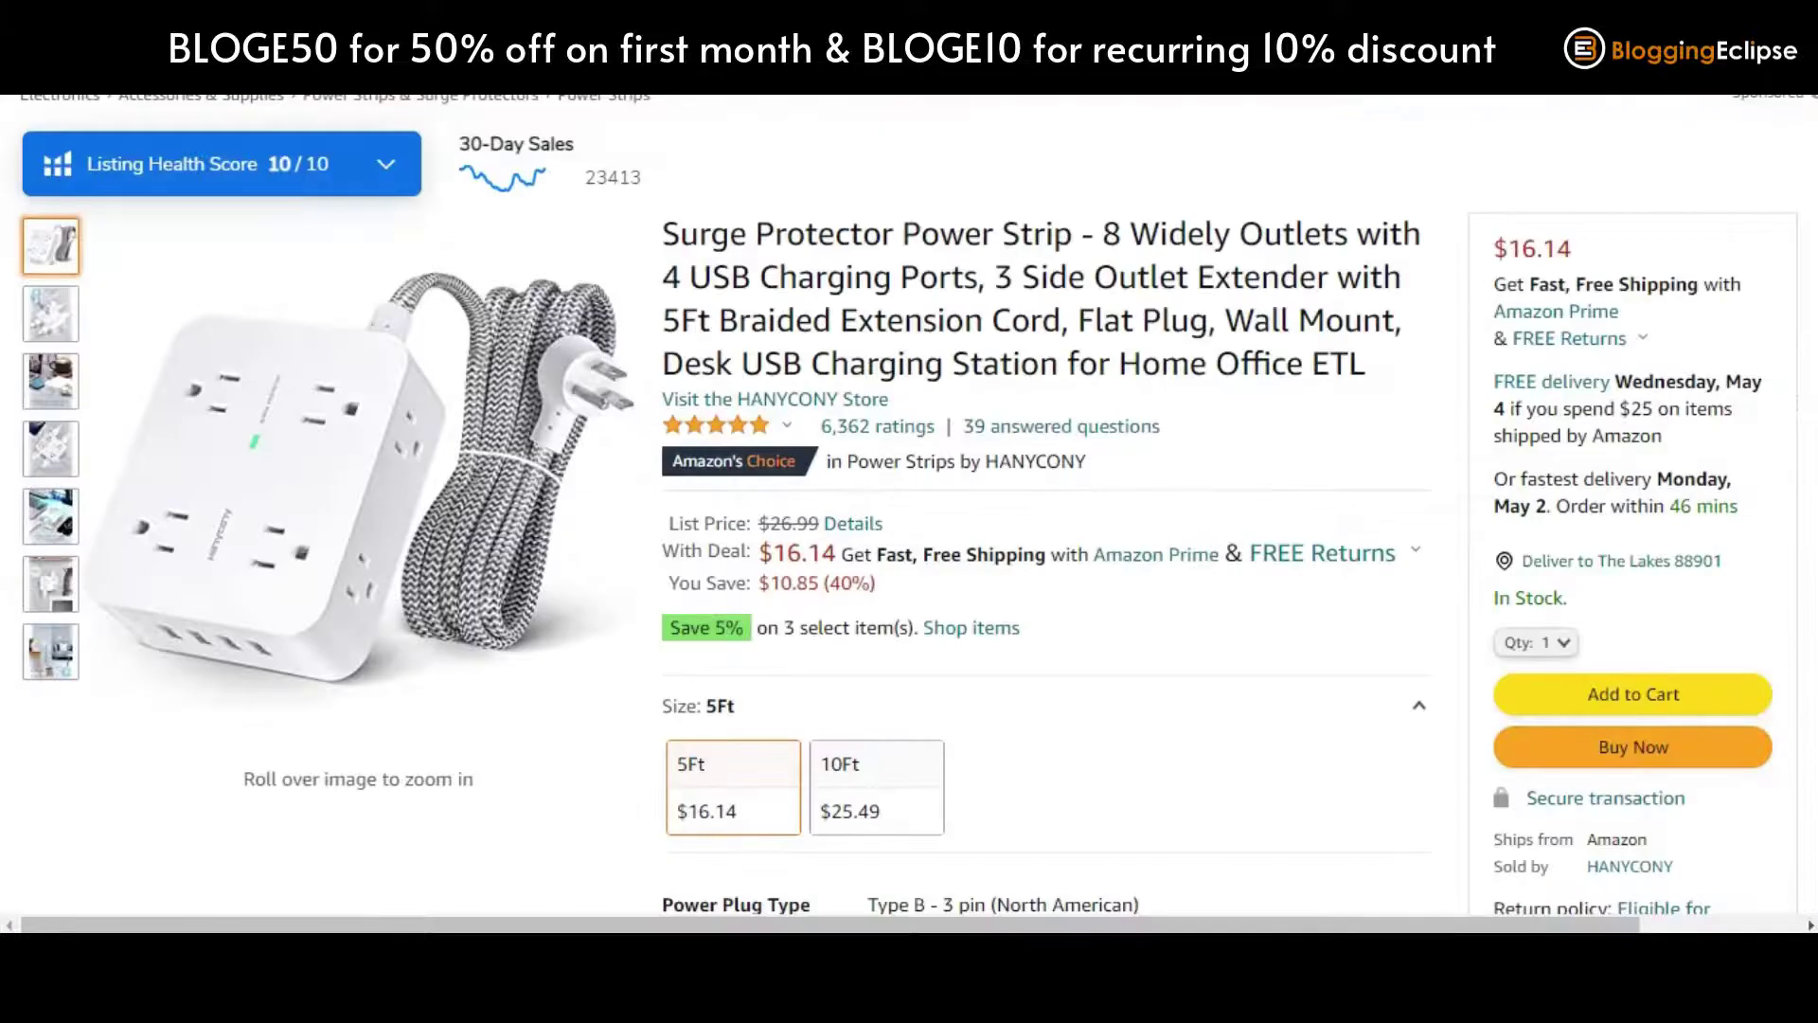
- Run ASIN Grabber with the 4-stars-and-above and frequently-bought-together toggles on, loading 14 products
click(1605, 57)
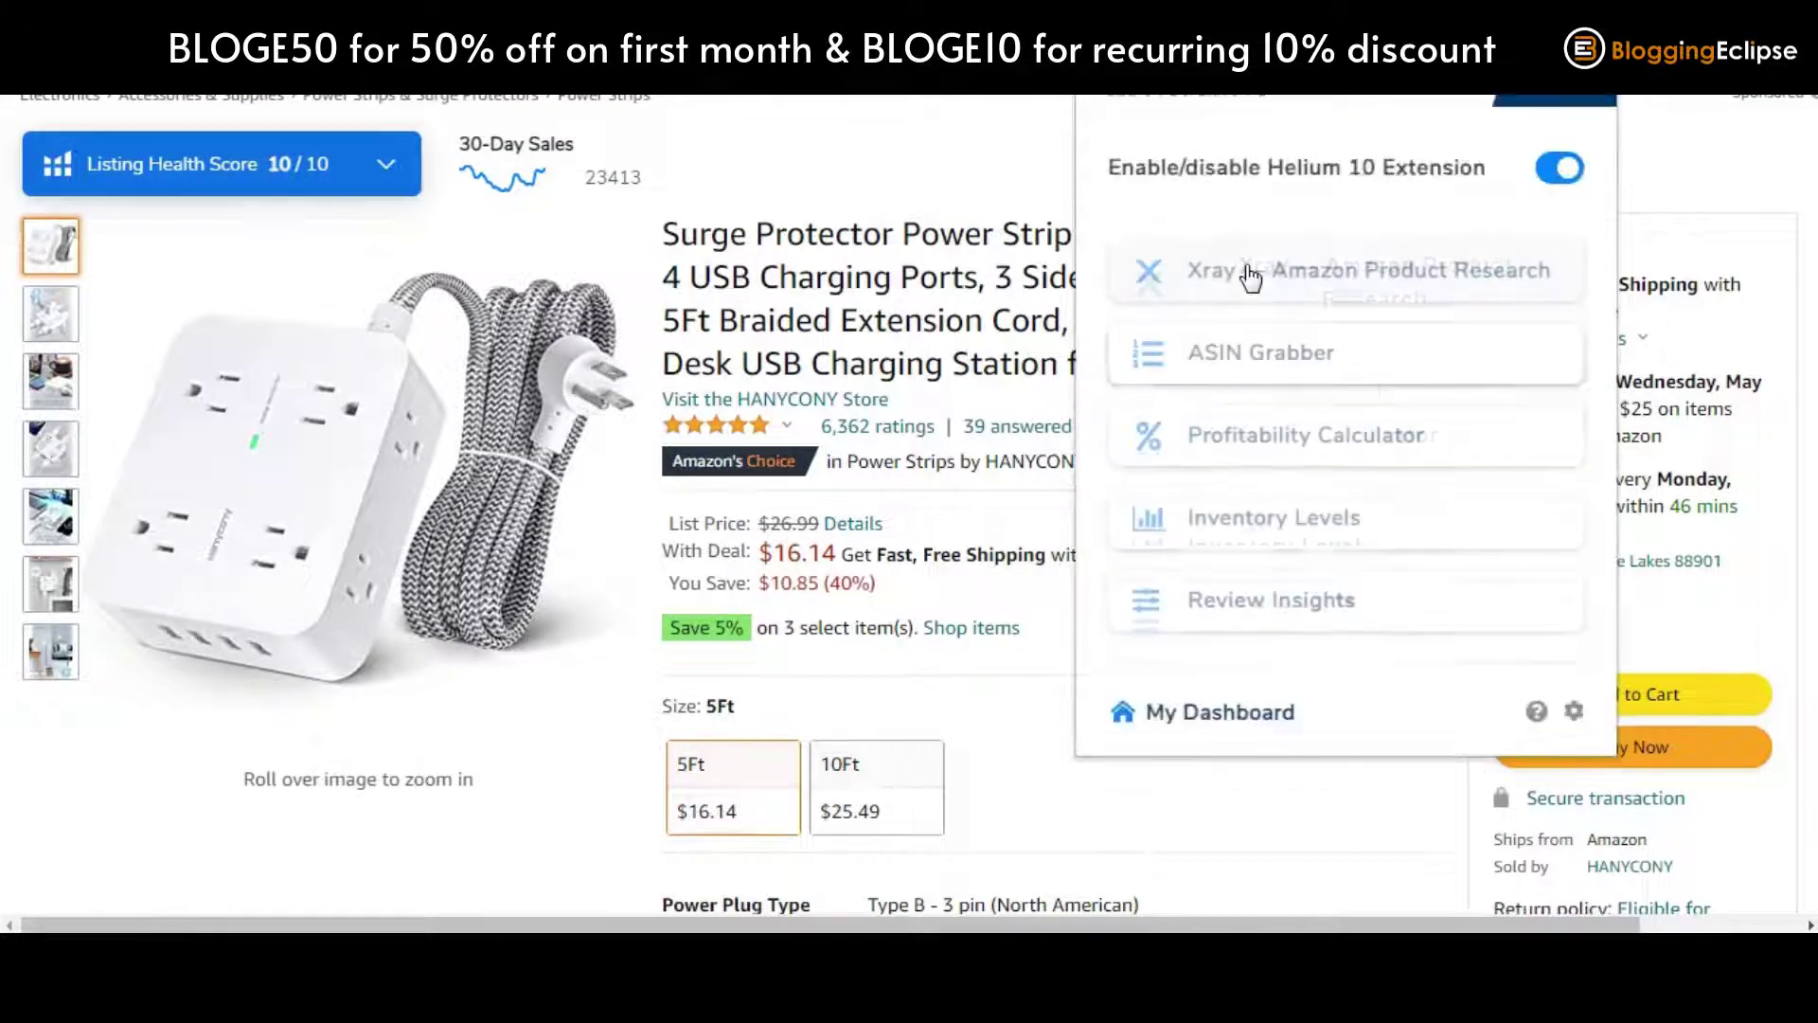
click(1290, 359)
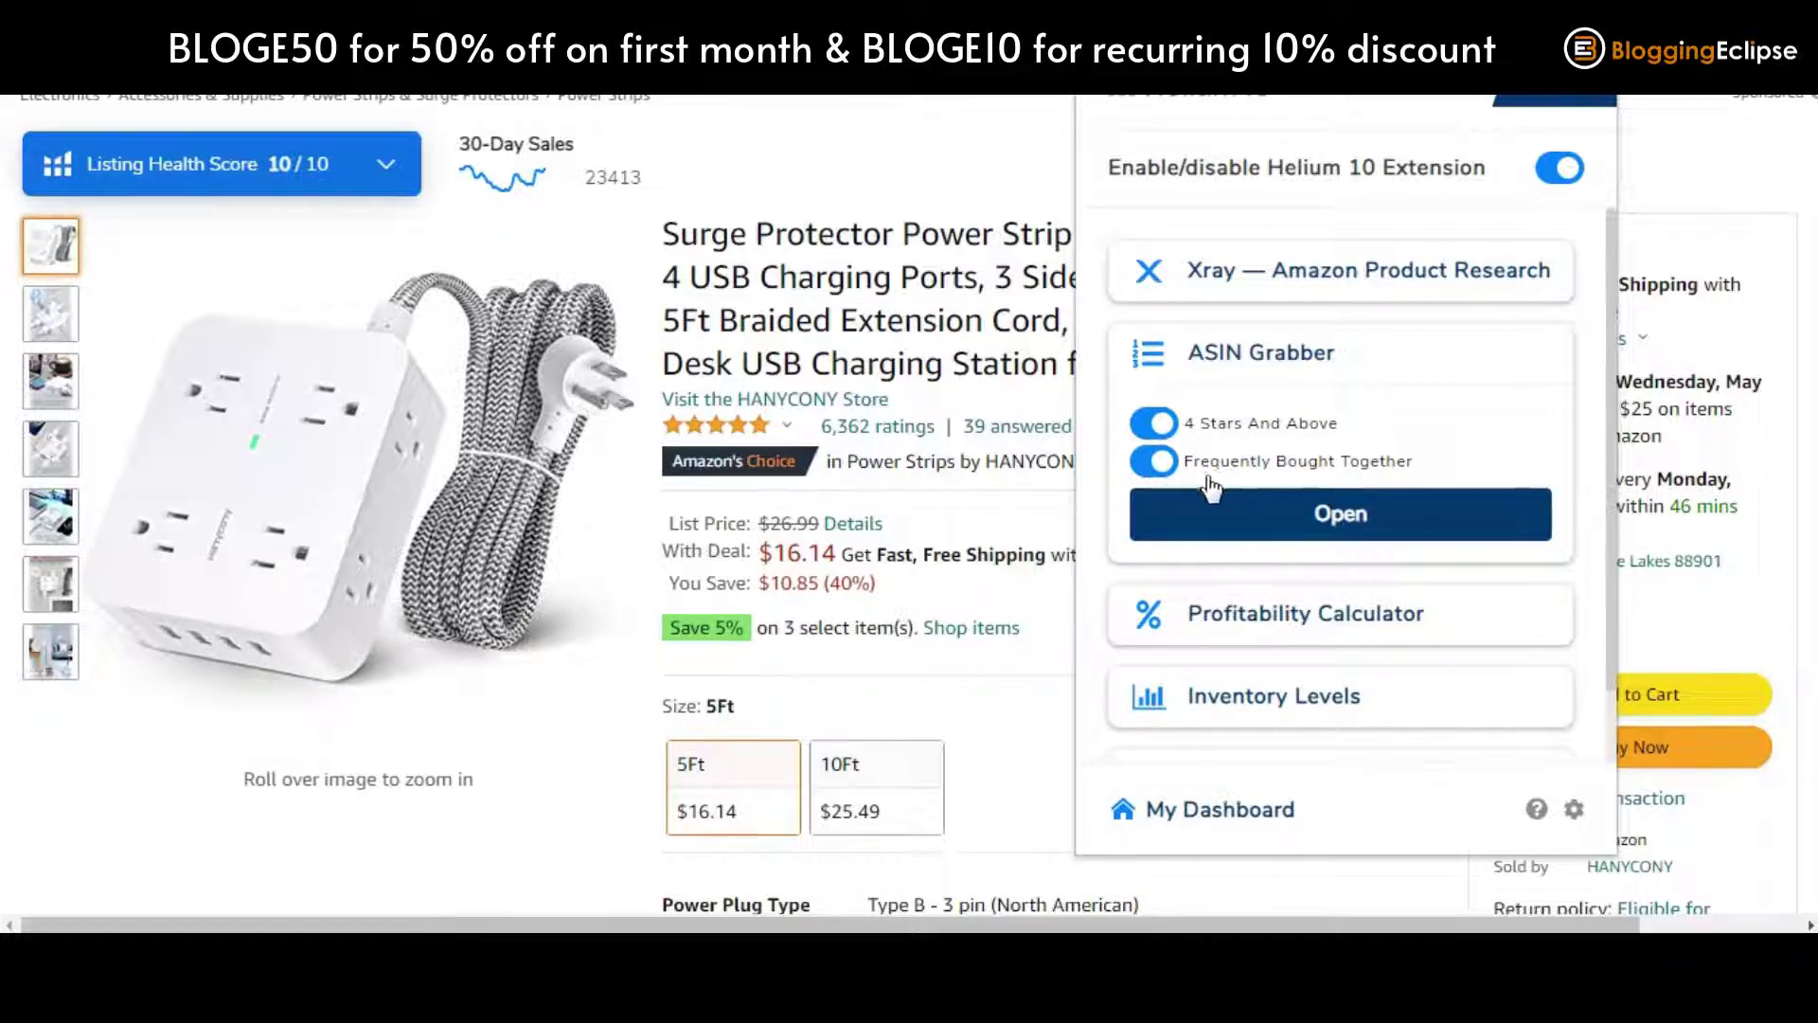
click(1359, 520)
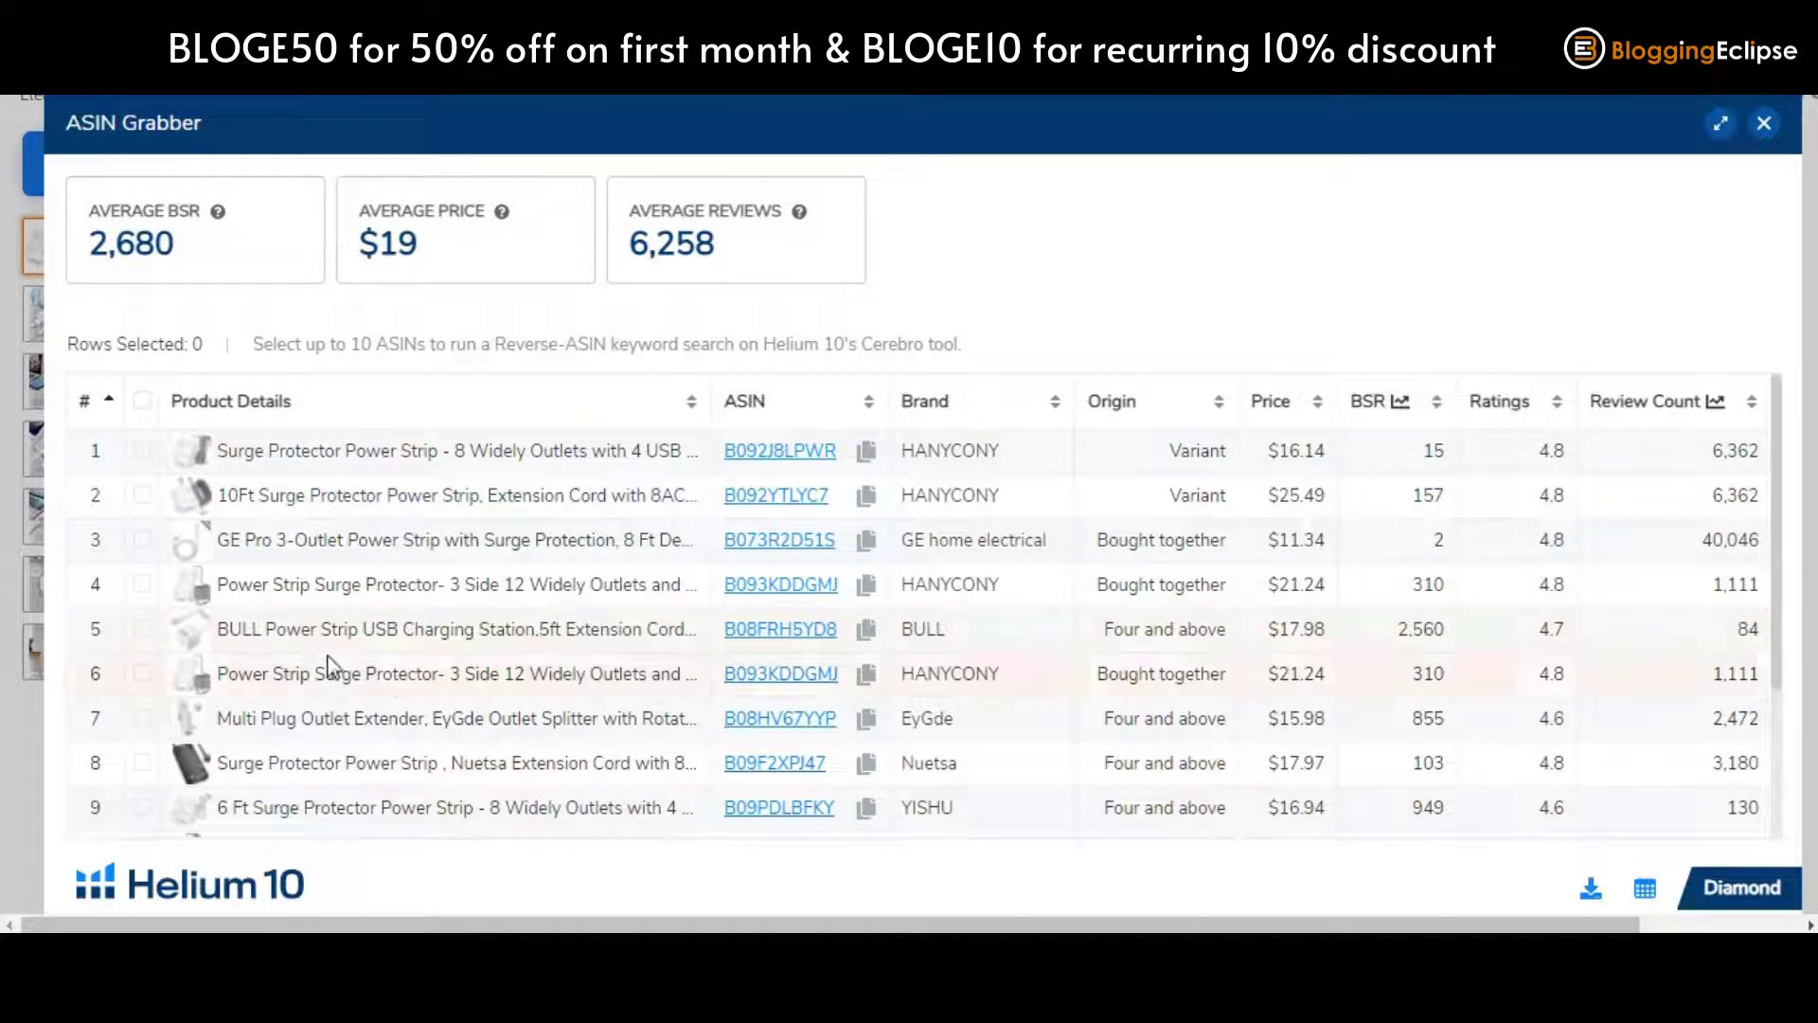
- Scroll through all 14 ASIN Grabber products down to row 14, then close ASIN Grabber
mouse_move(202, 694)
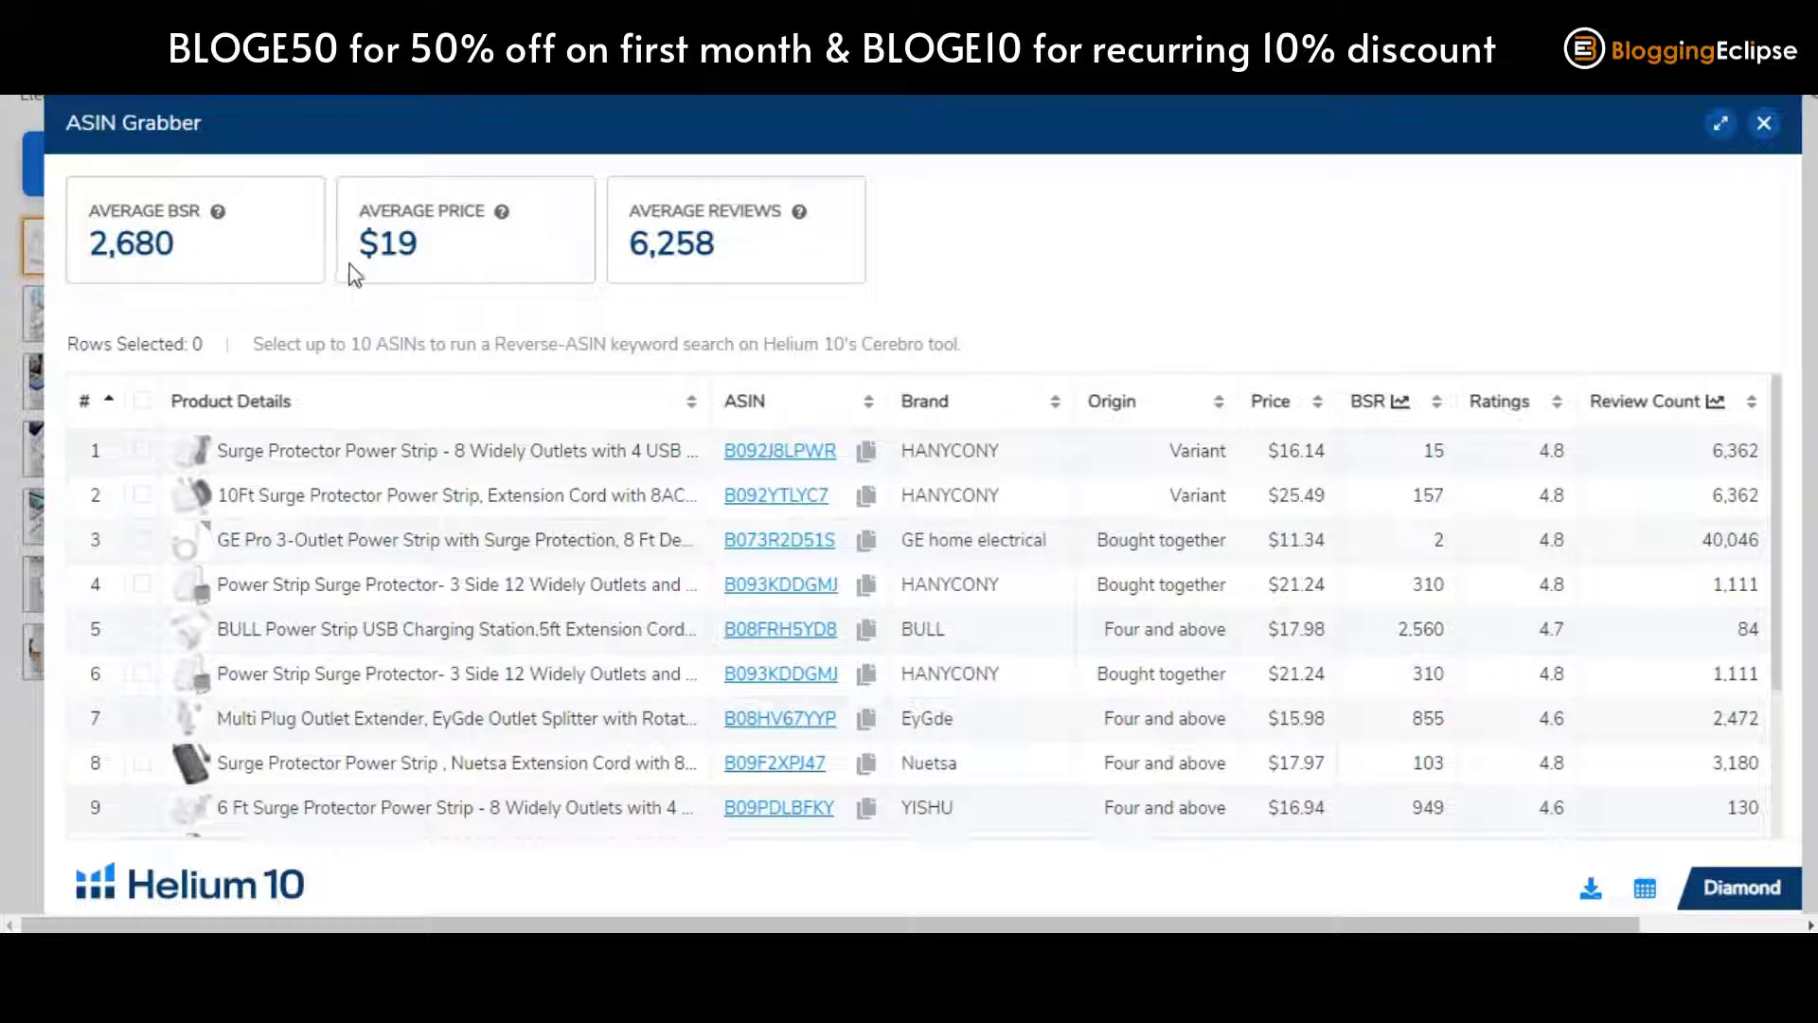
scroll(296, 580, down, 2)
scroll(315, 424, up, 2)
drag(1776, 660, 1756, 845)
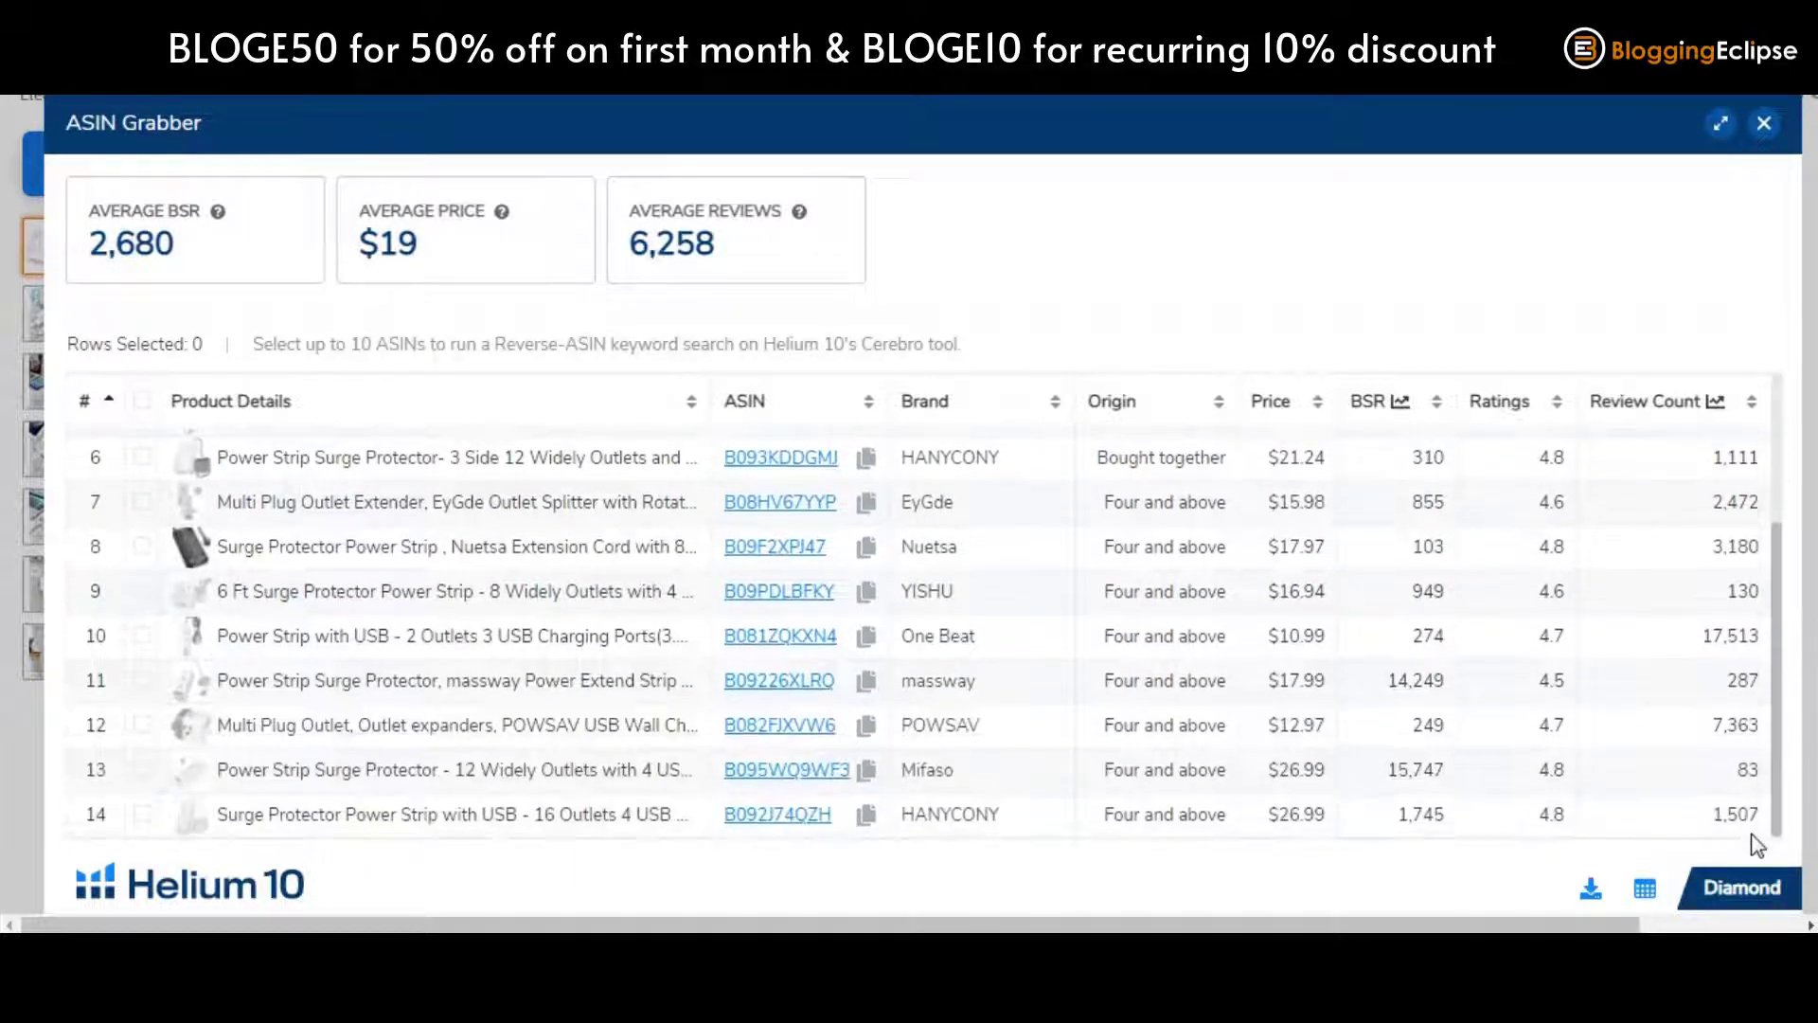
scroll(933, 554, up, 3)
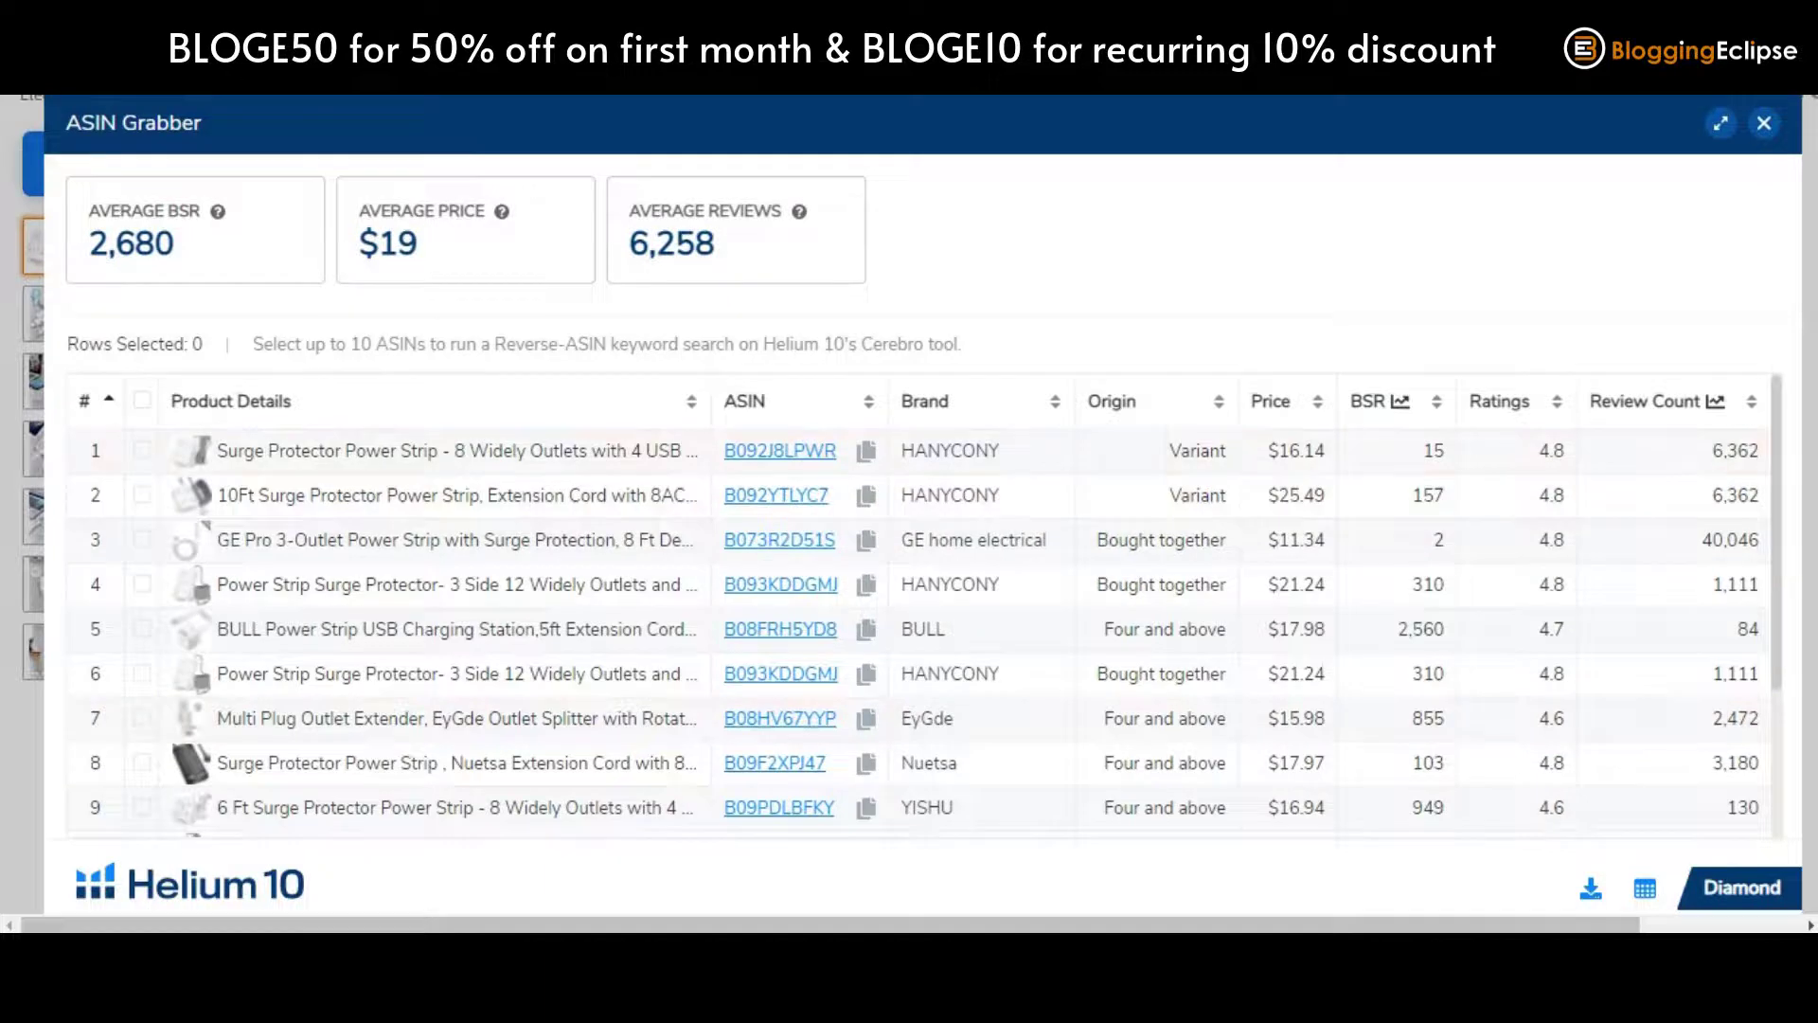
click(1767, 129)
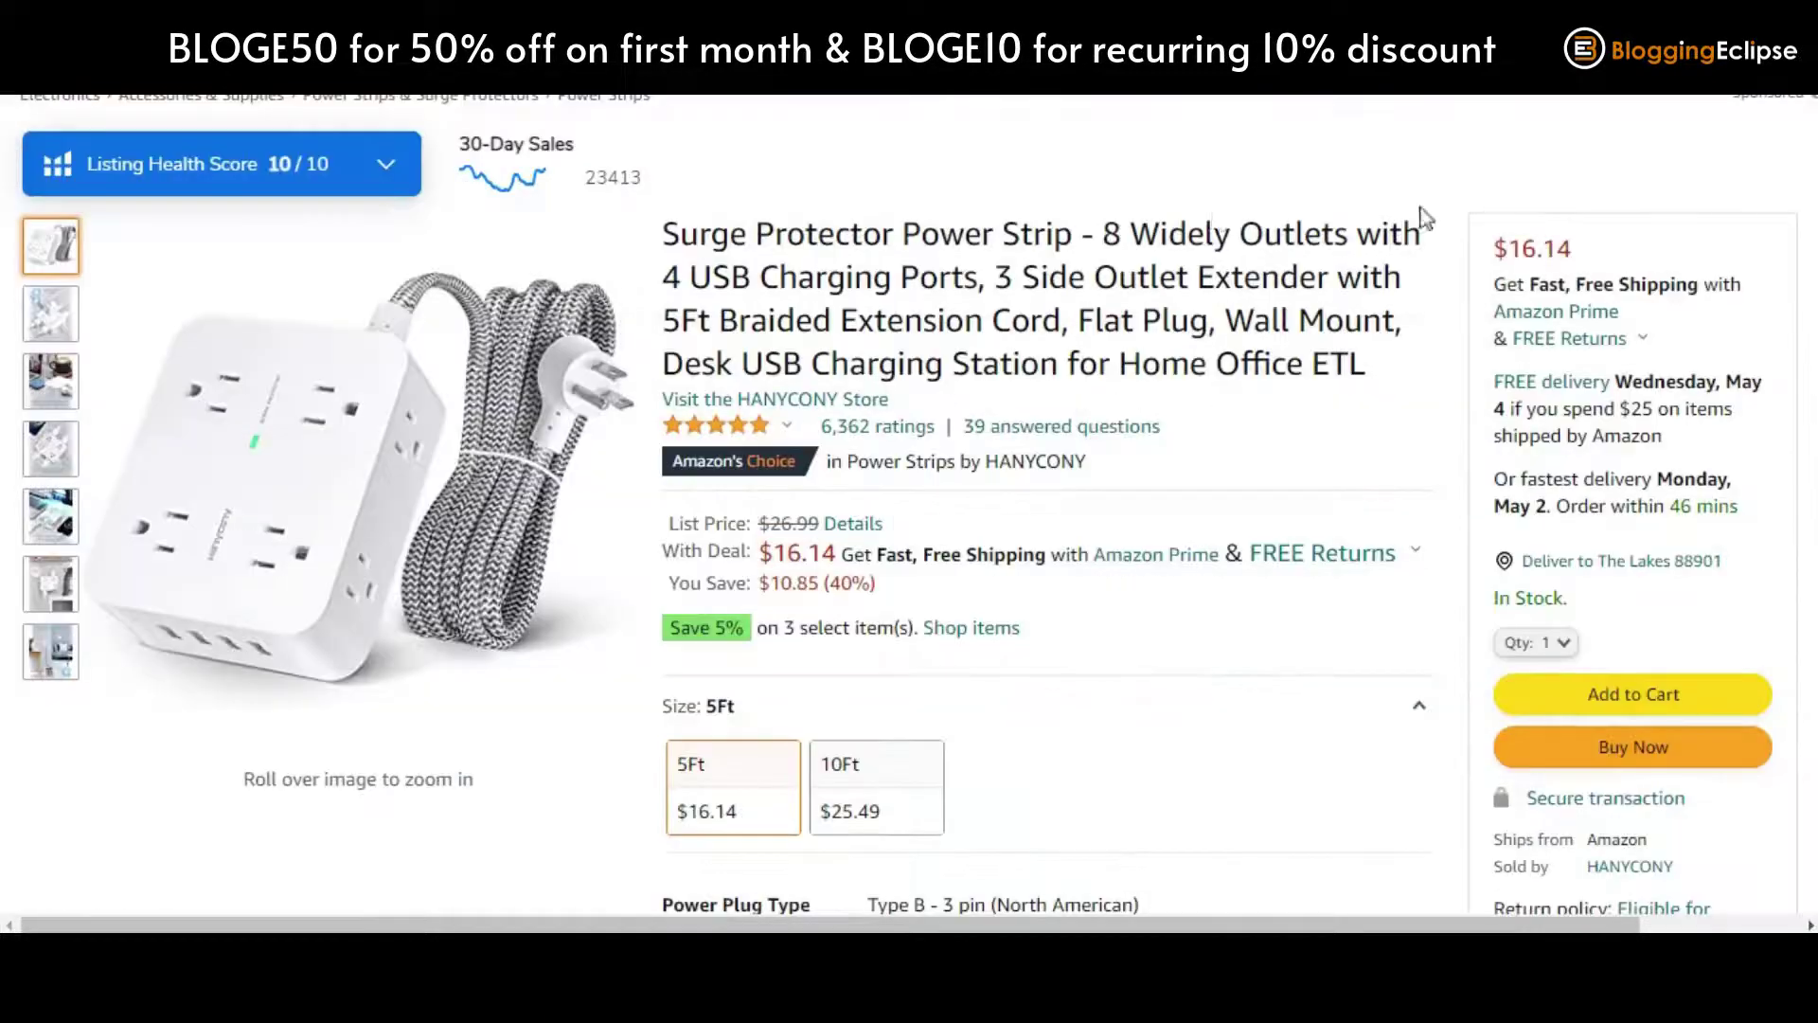
- Scroll to the top of the surge protector page and launch Inventory Levels
scroll(1397, 260, up, 1)
scroll(1463, 271, up, 1)
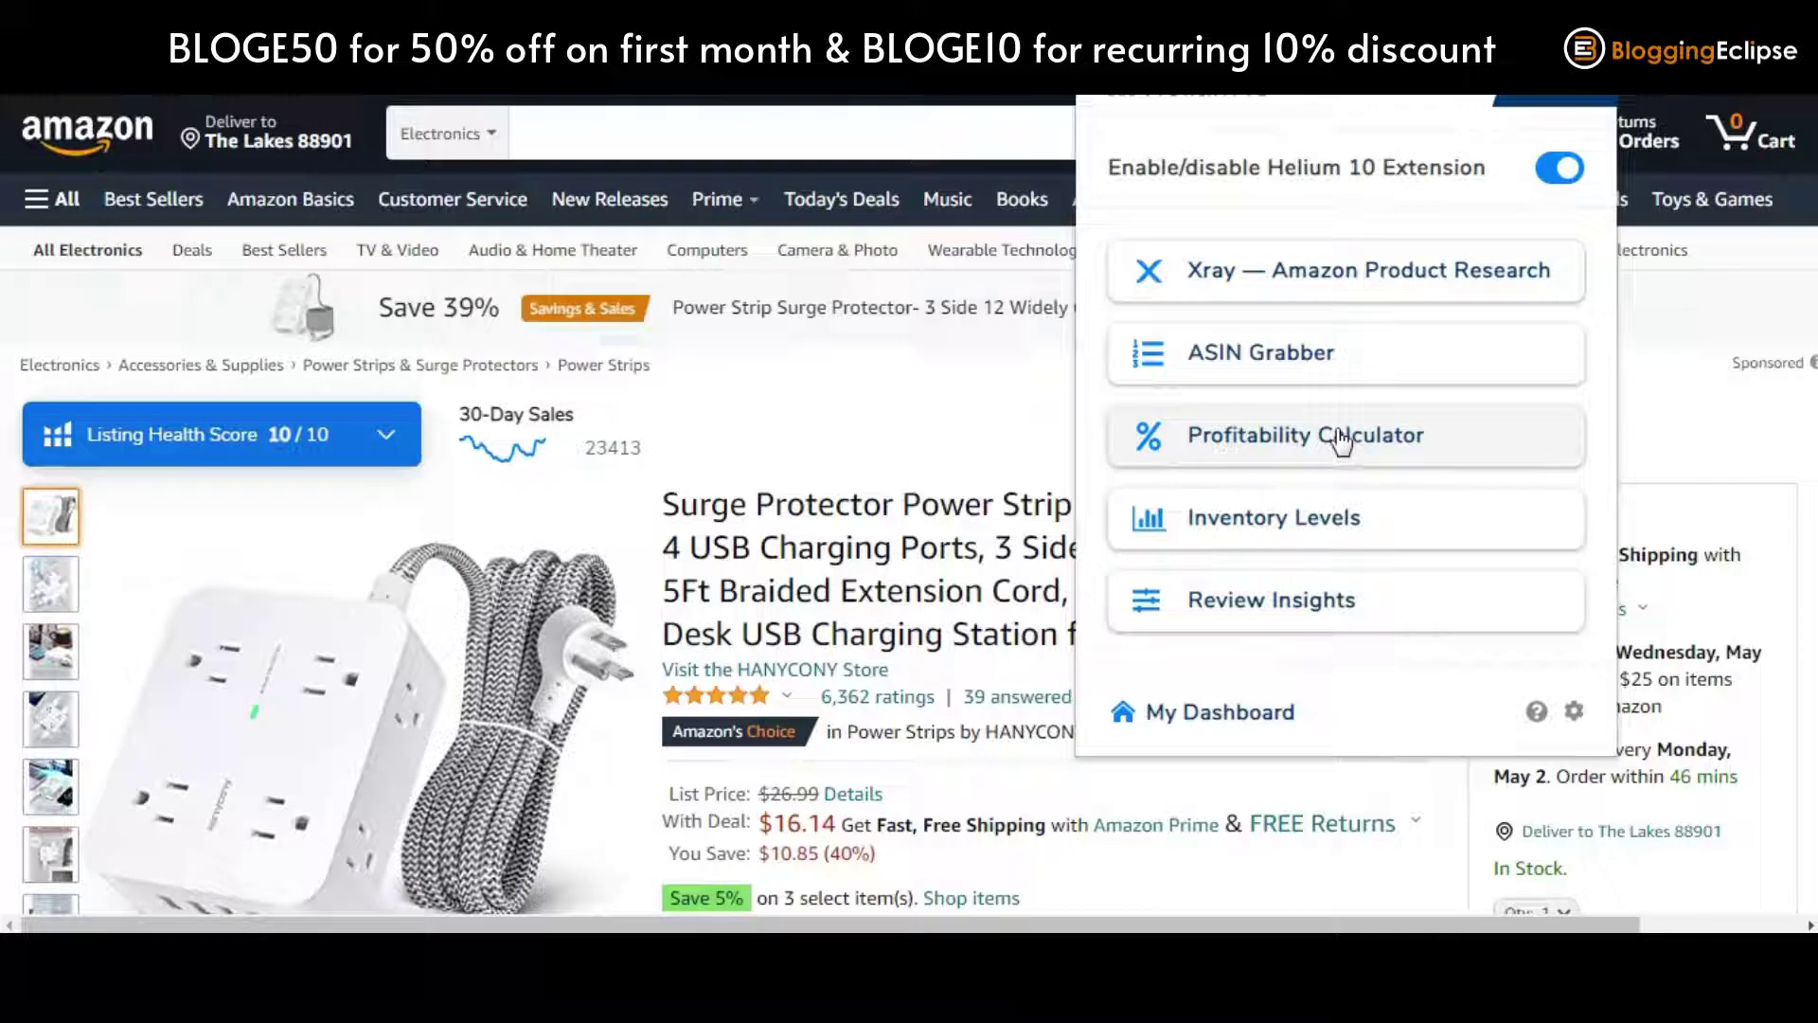
click(1315, 540)
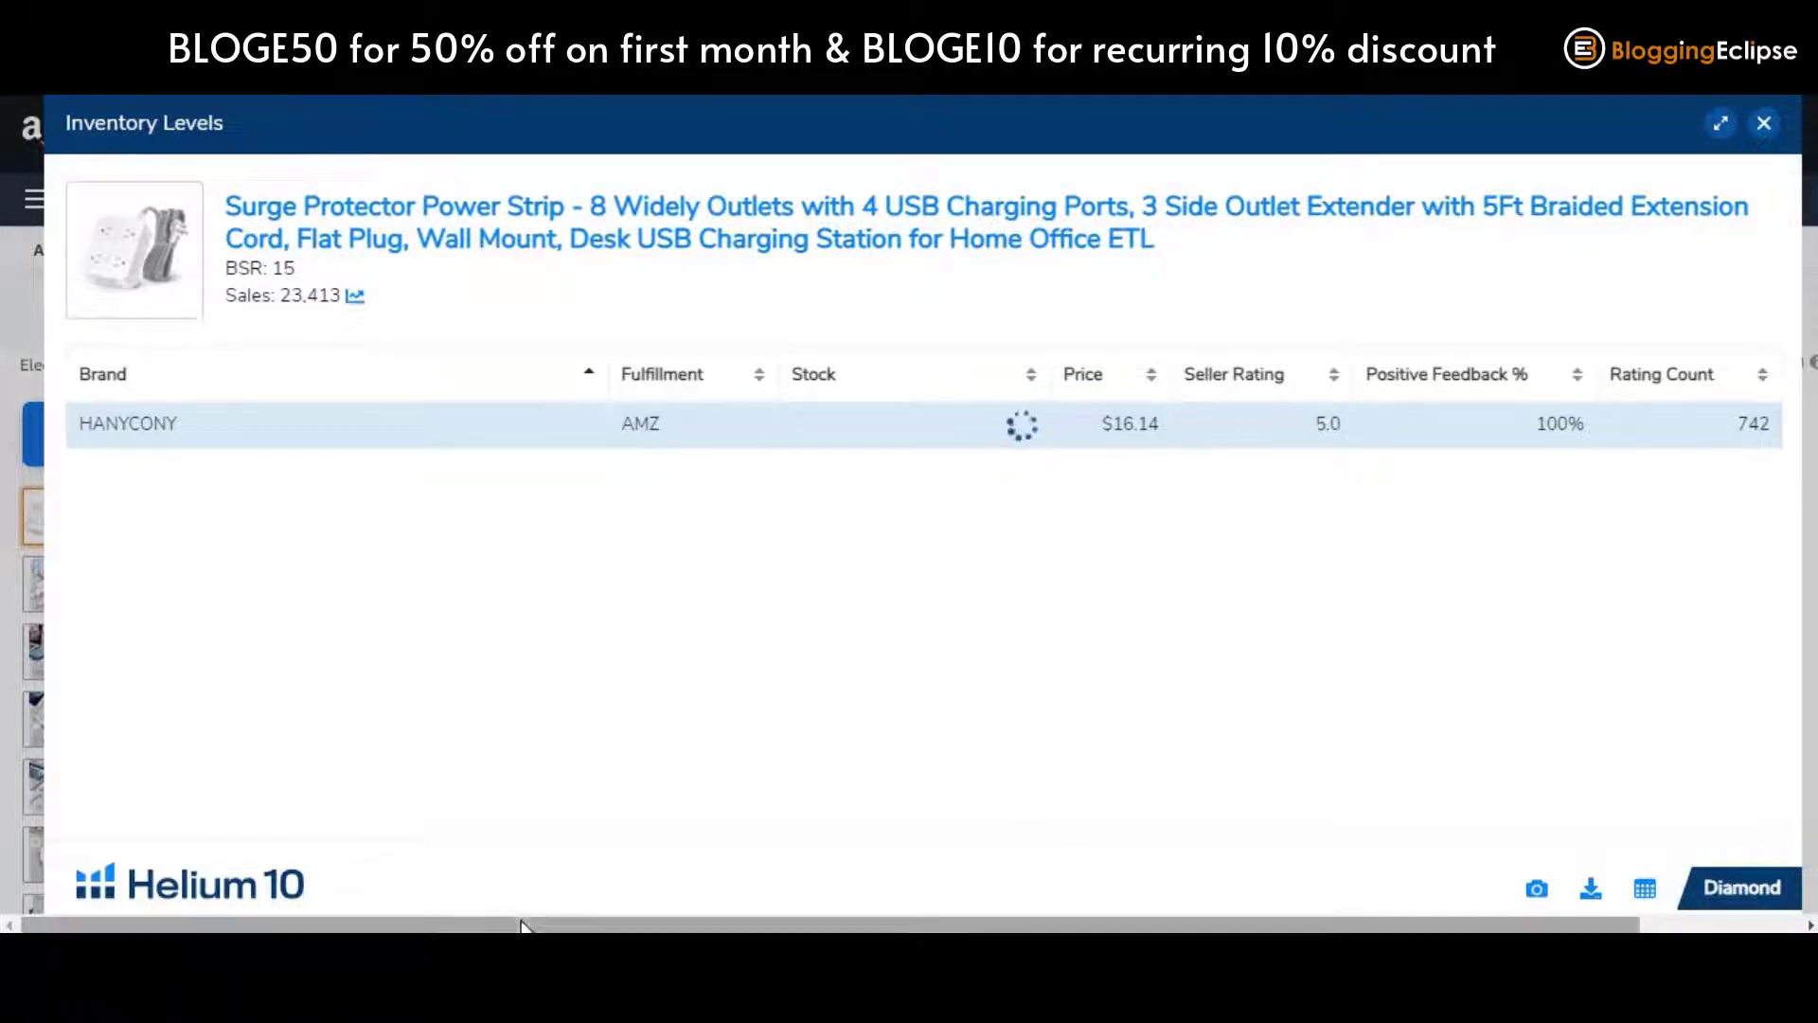
- Sort sellers by Stock, note 20 units with max quantity set, and close Inventory Levels
drag(533, 925, 613, 925)
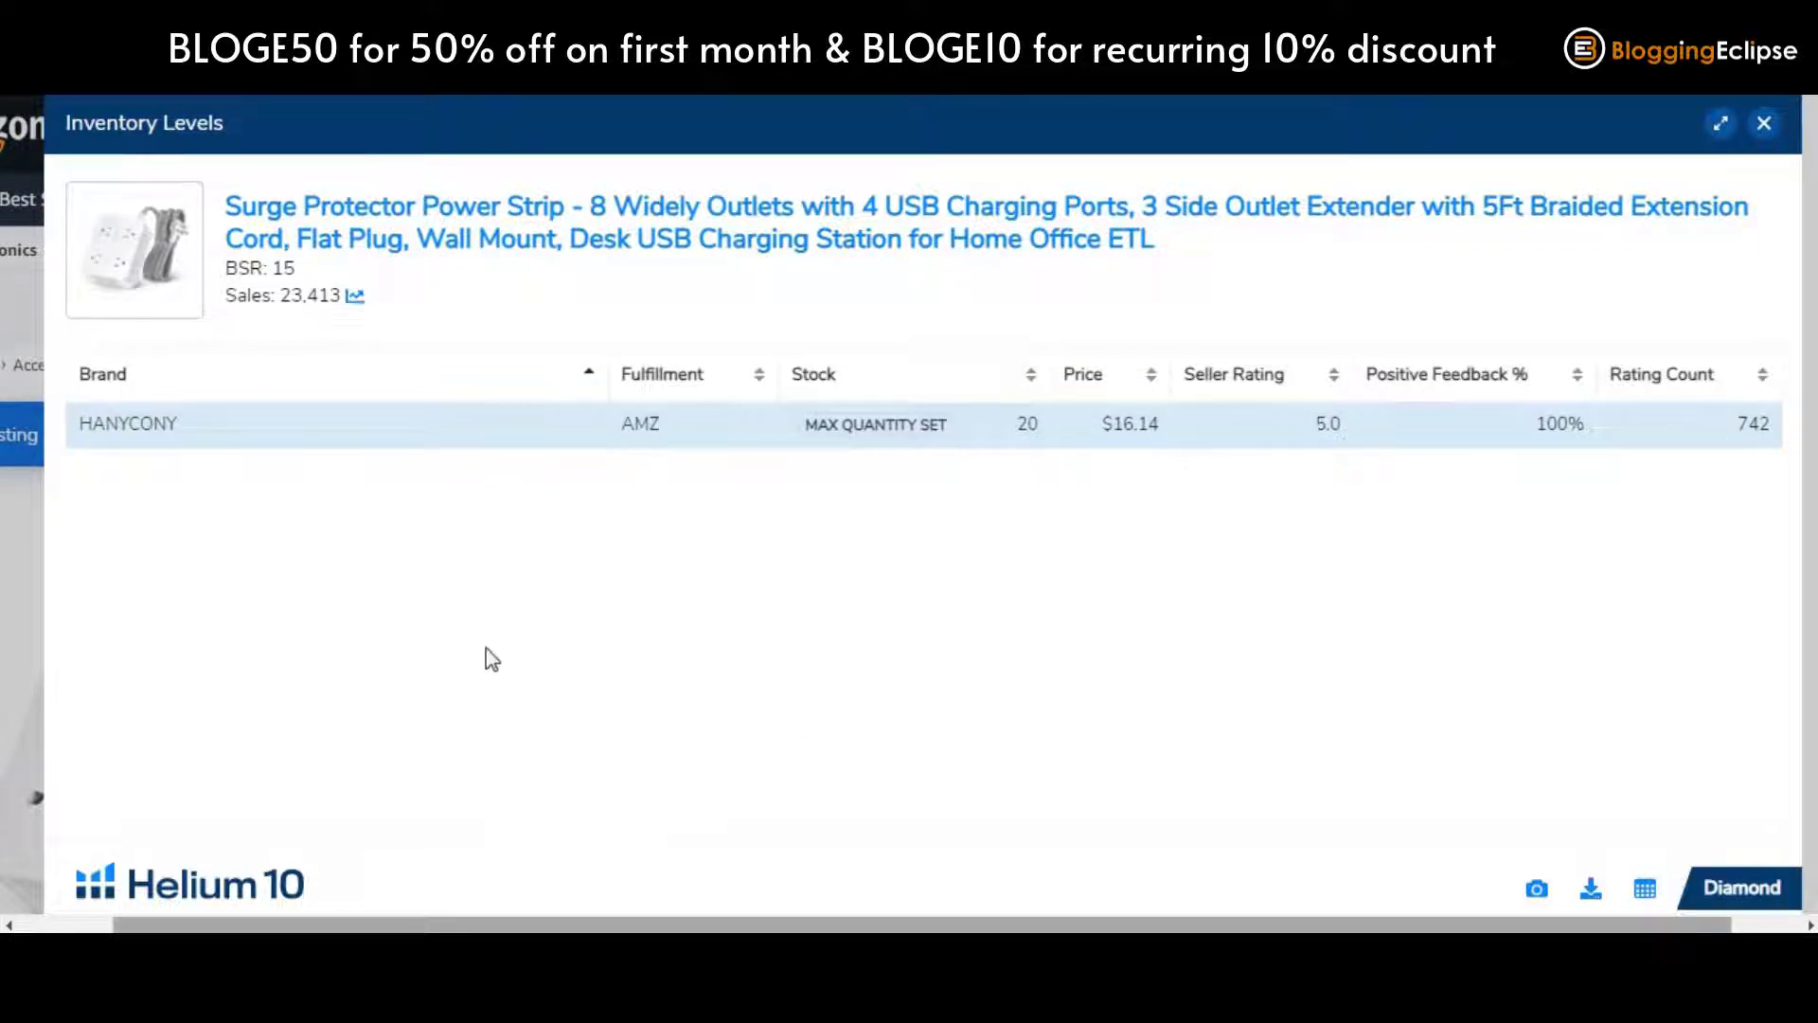
click(830, 388)
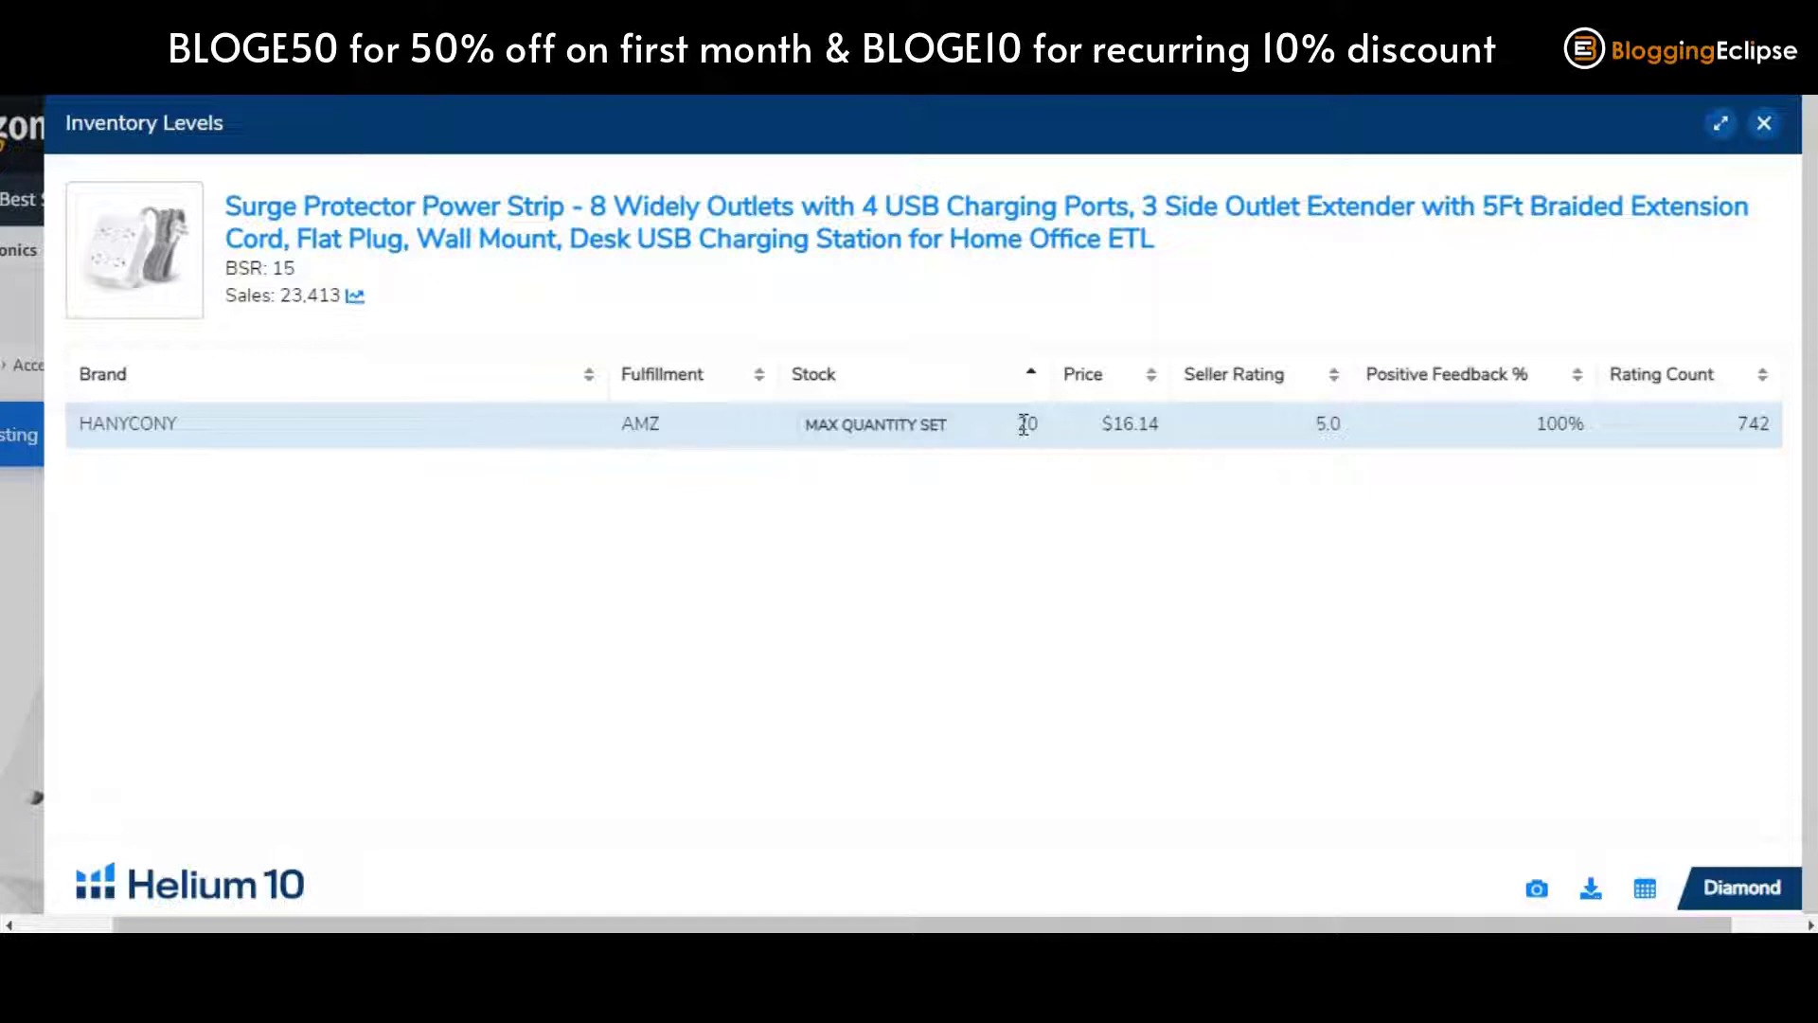
click(1764, 124)
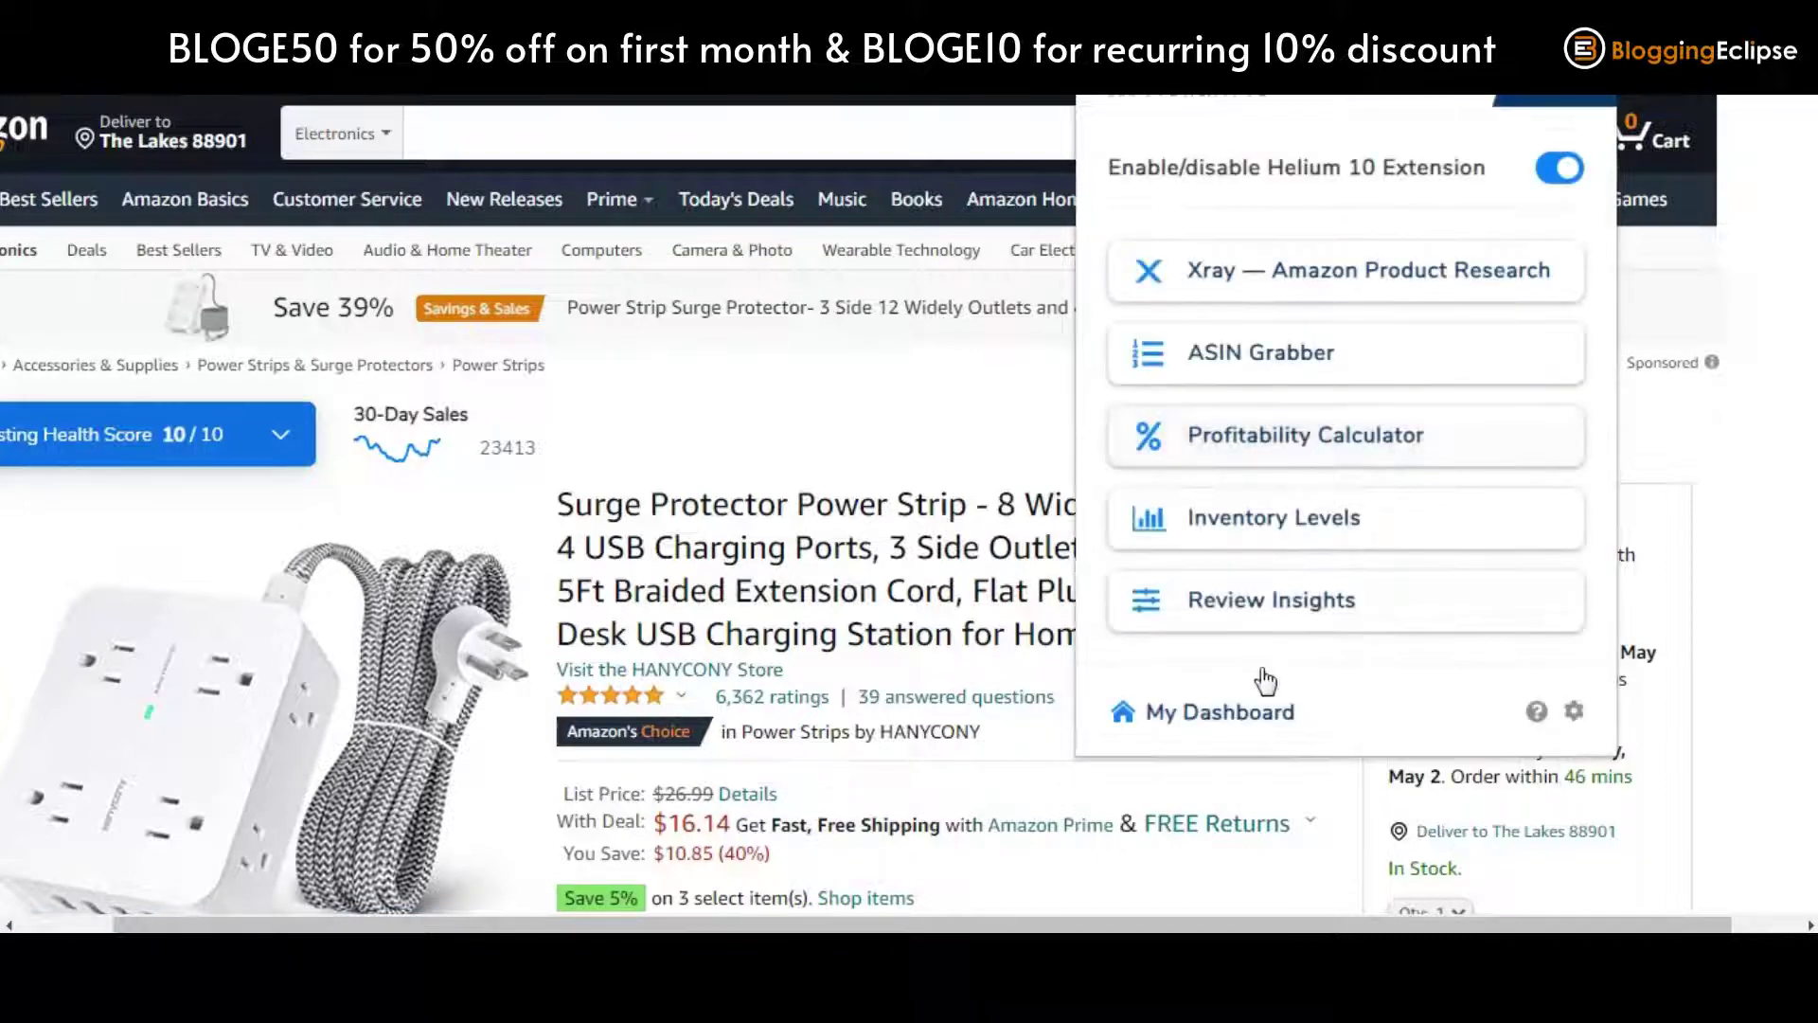
- Launch Review Insights for the power strip with the filter set to Only With Images
click(1323, 593)
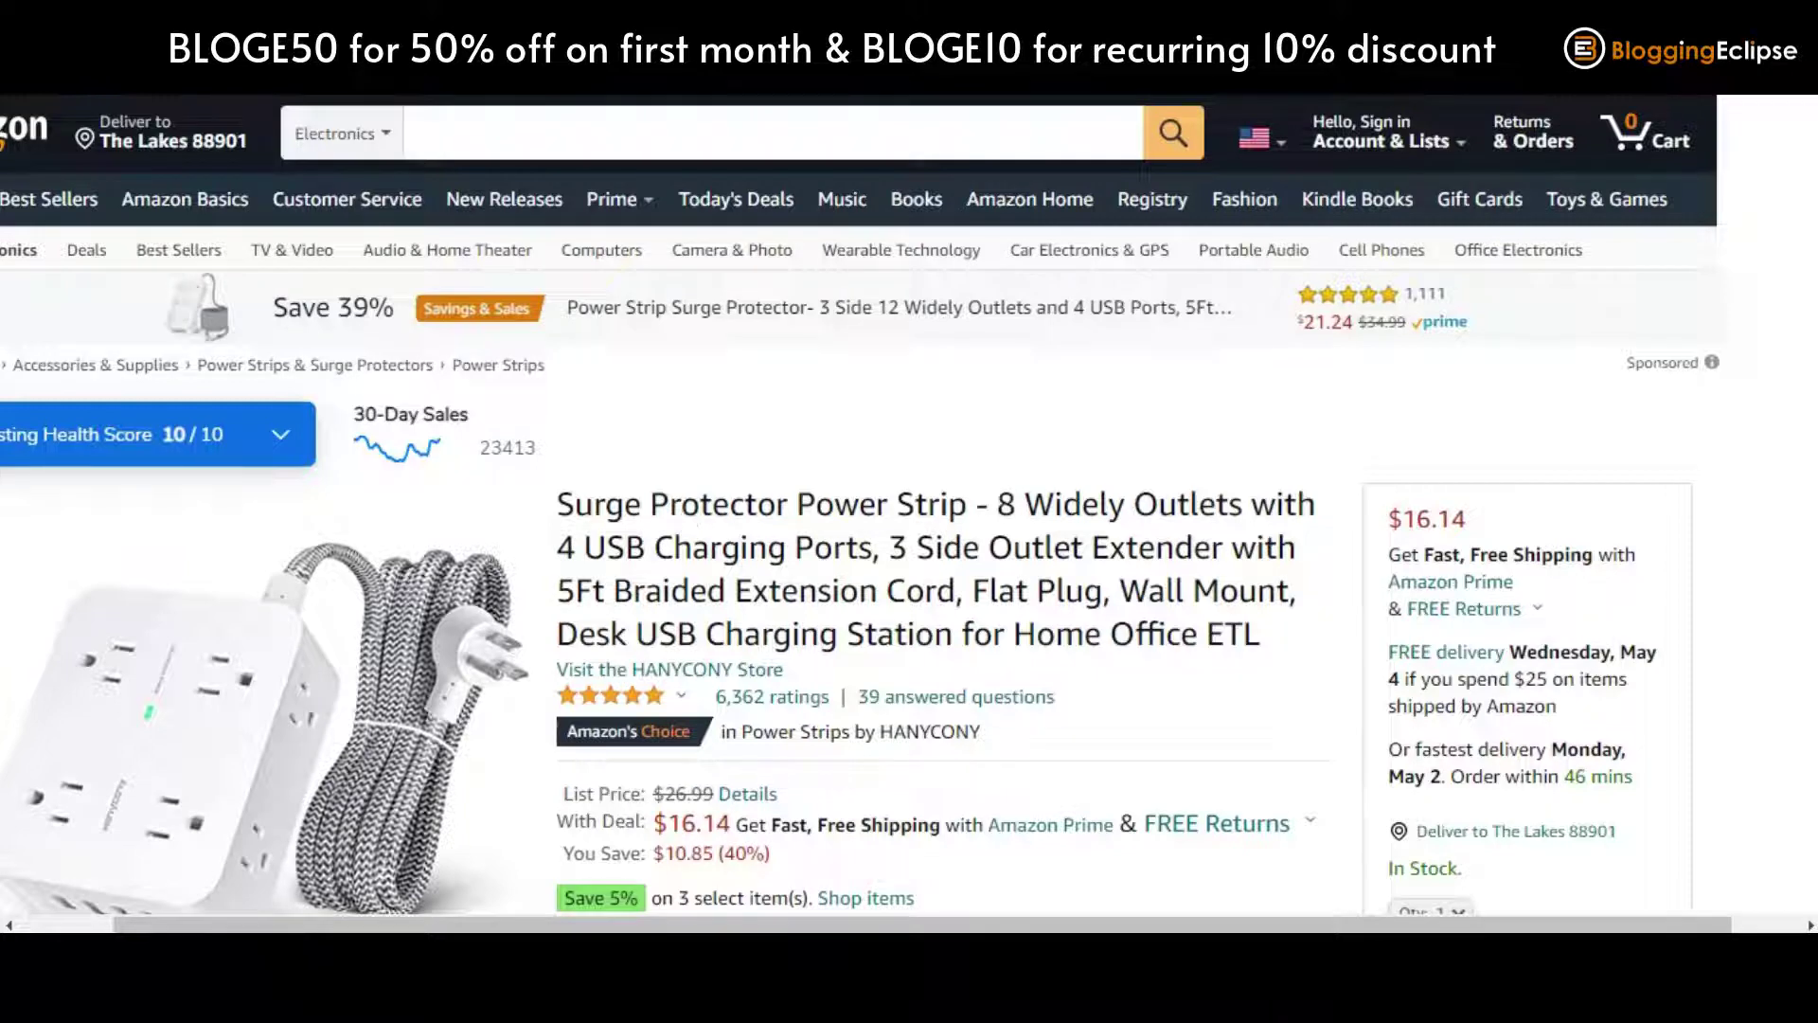
drag(701, 926, 608, 926)
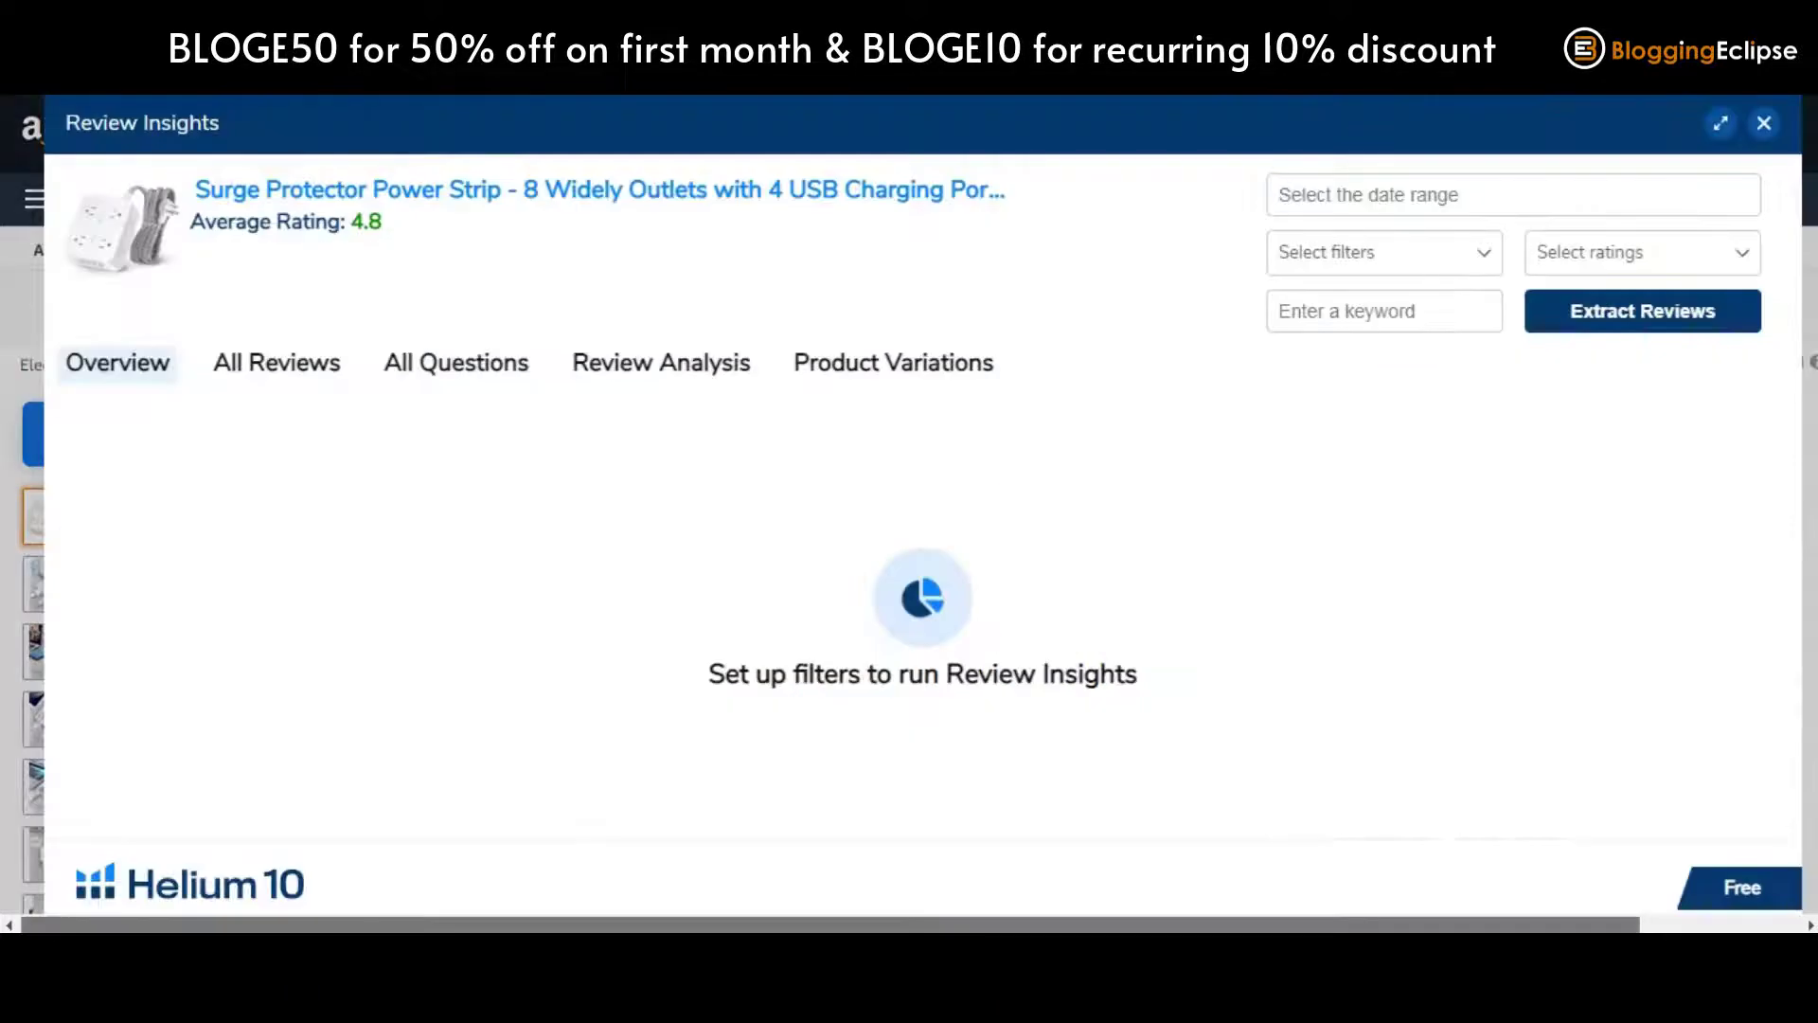
click(1382, 252)
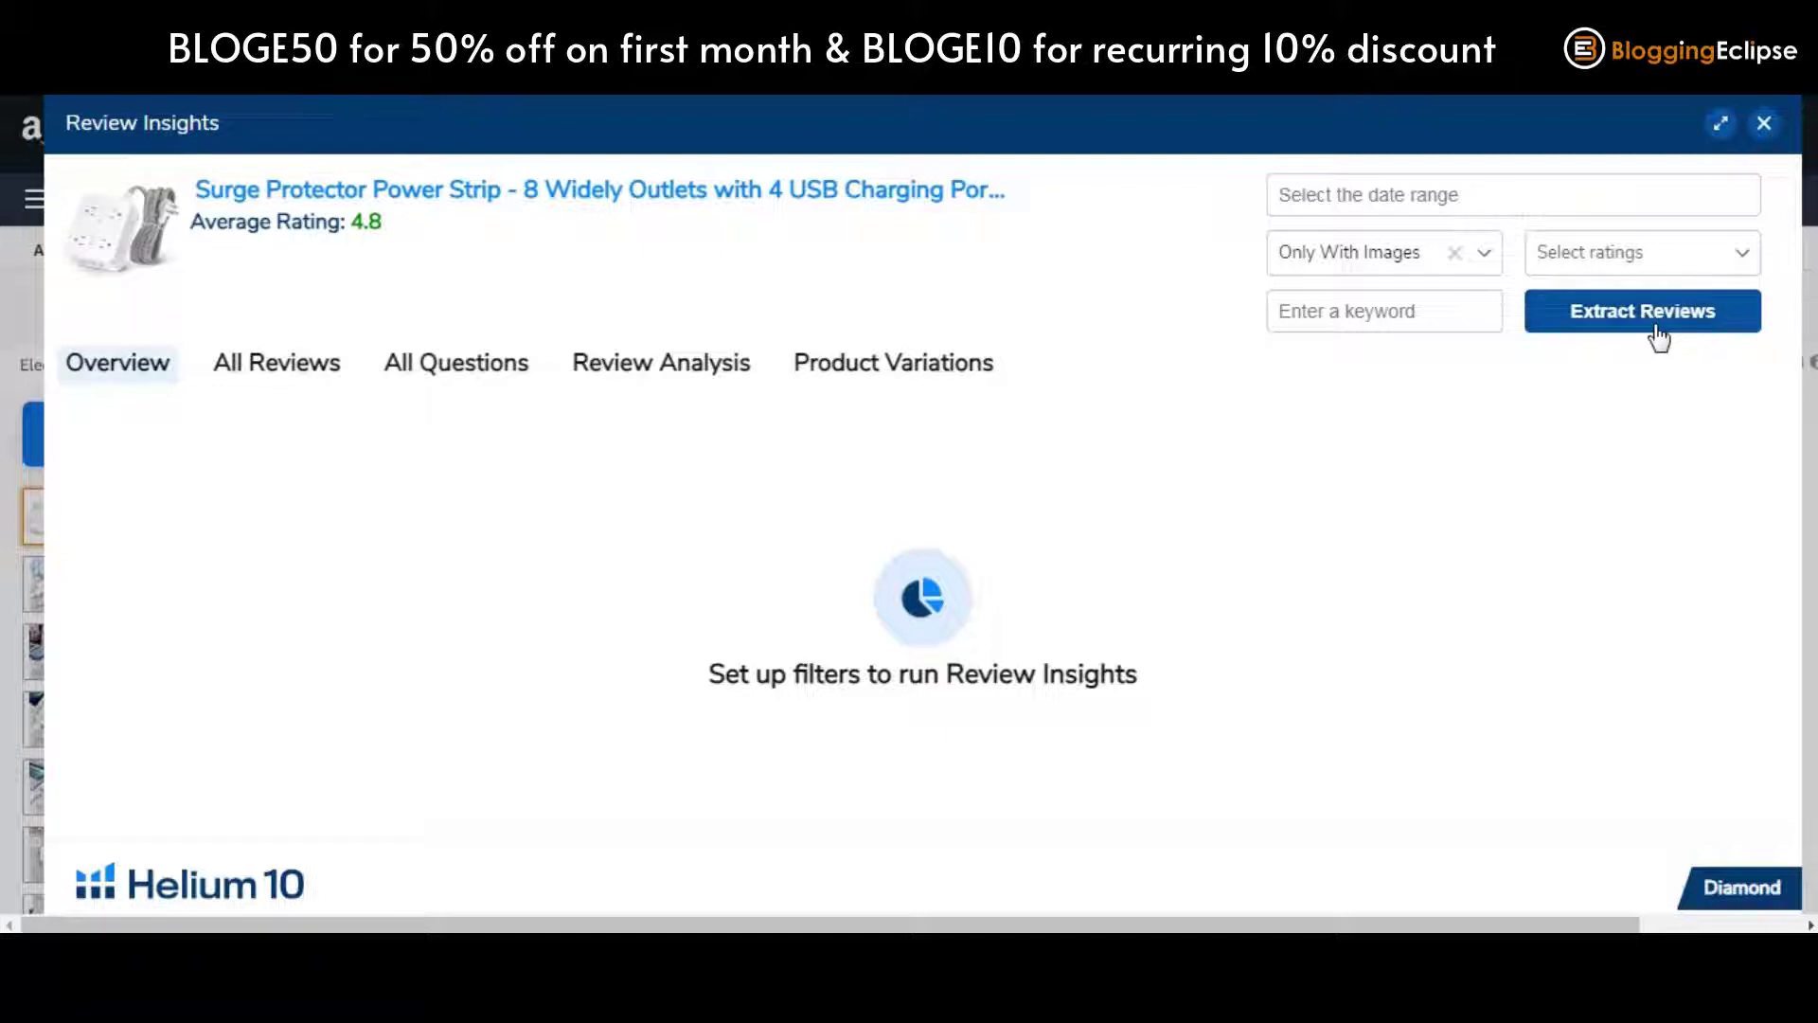
- Extract the Only With Images reviews and scroll through the results
click(1610, 327)
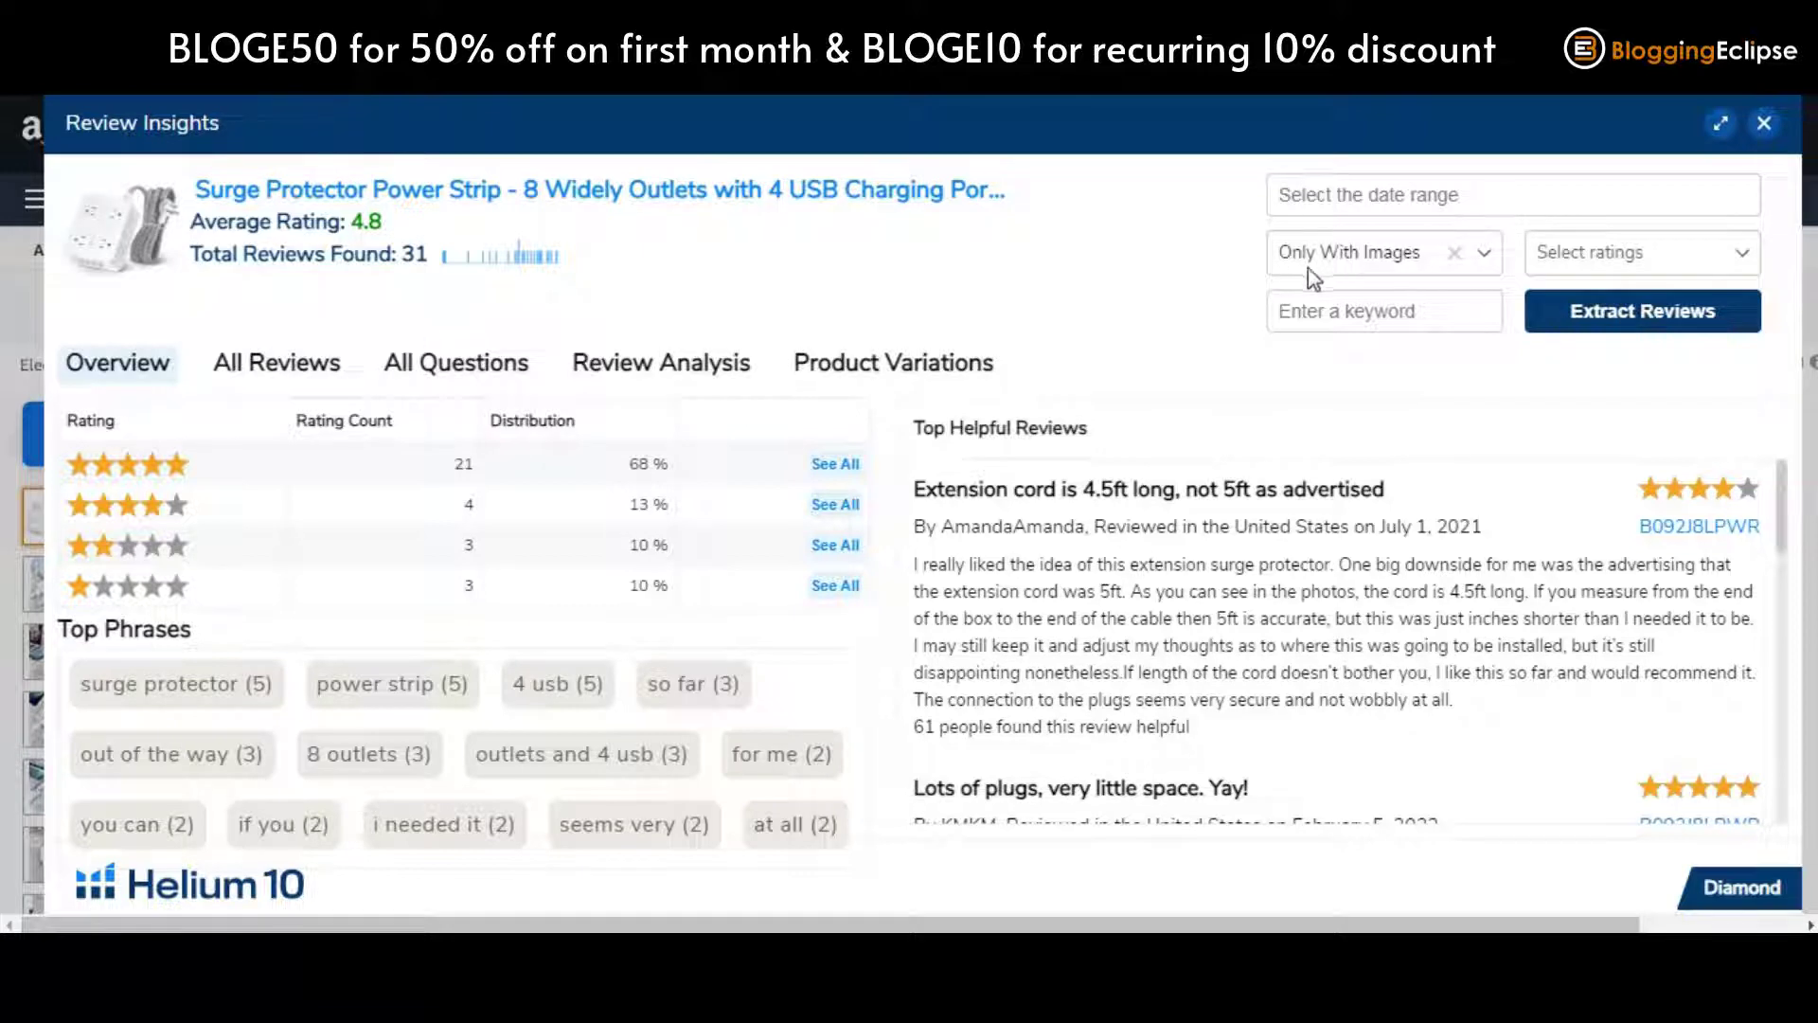
scroll(1164, 574, down, 2)
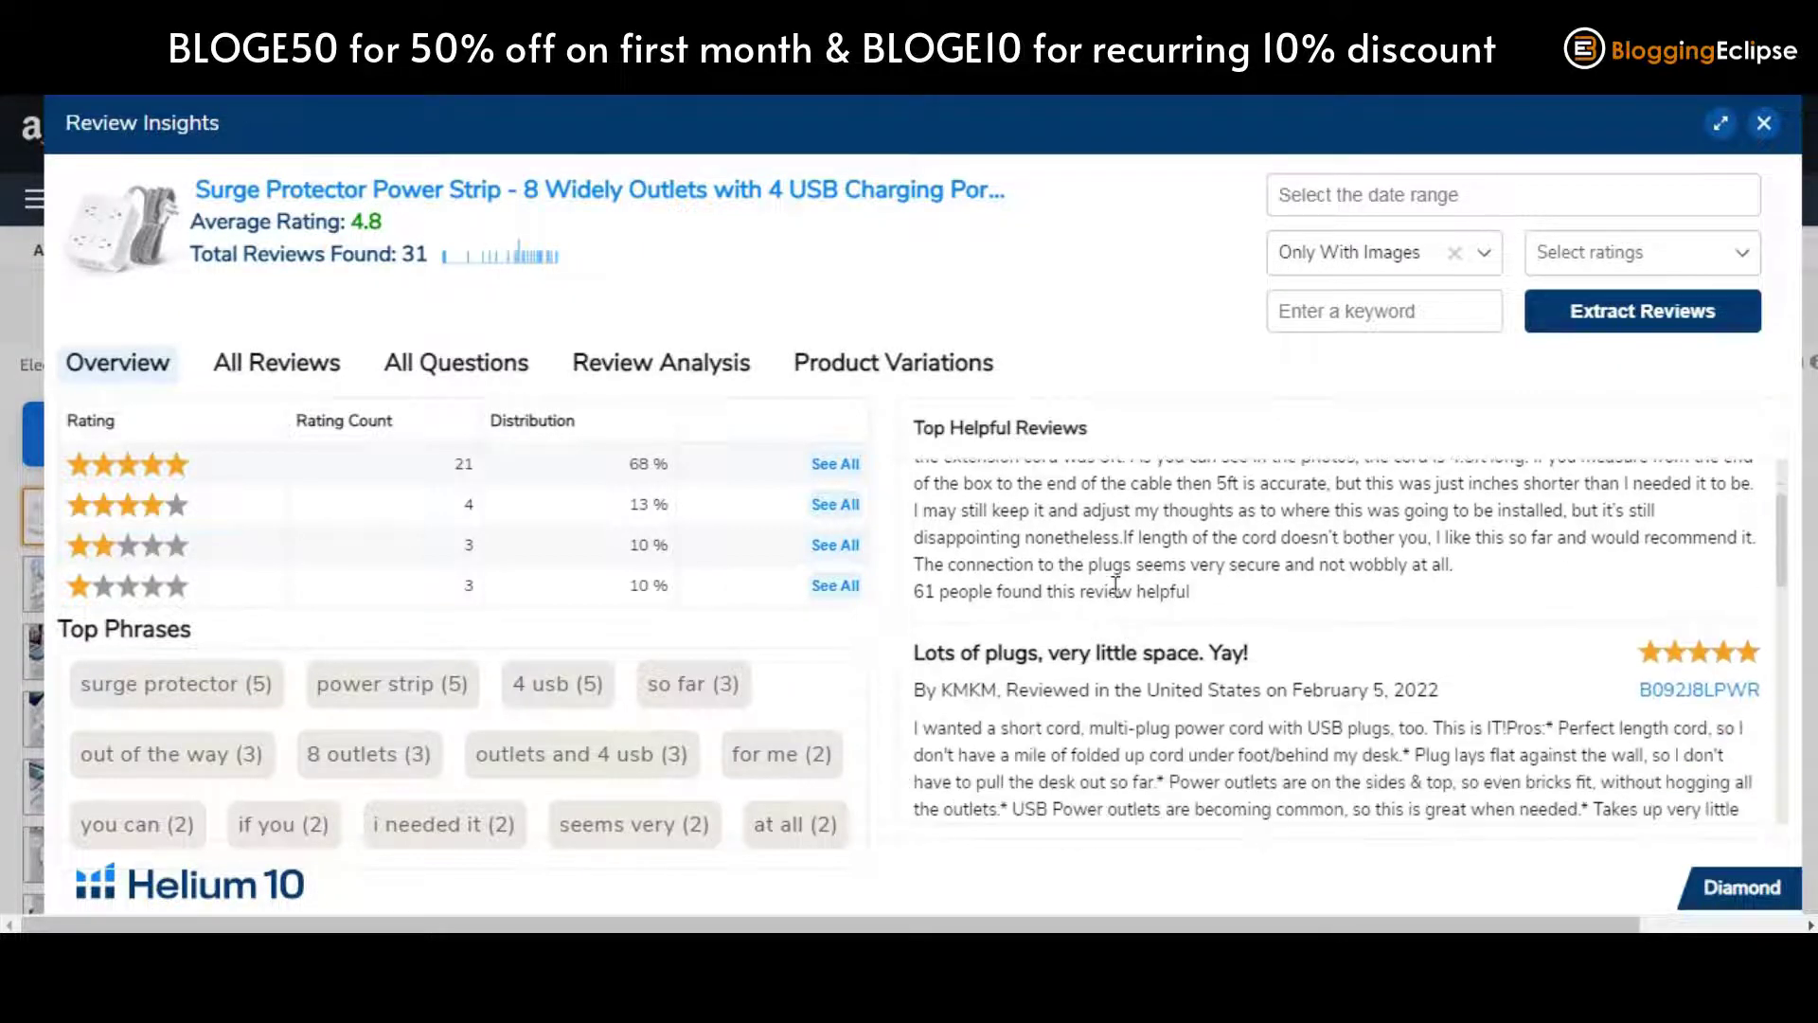
scroll(1380, 608, down, 4)
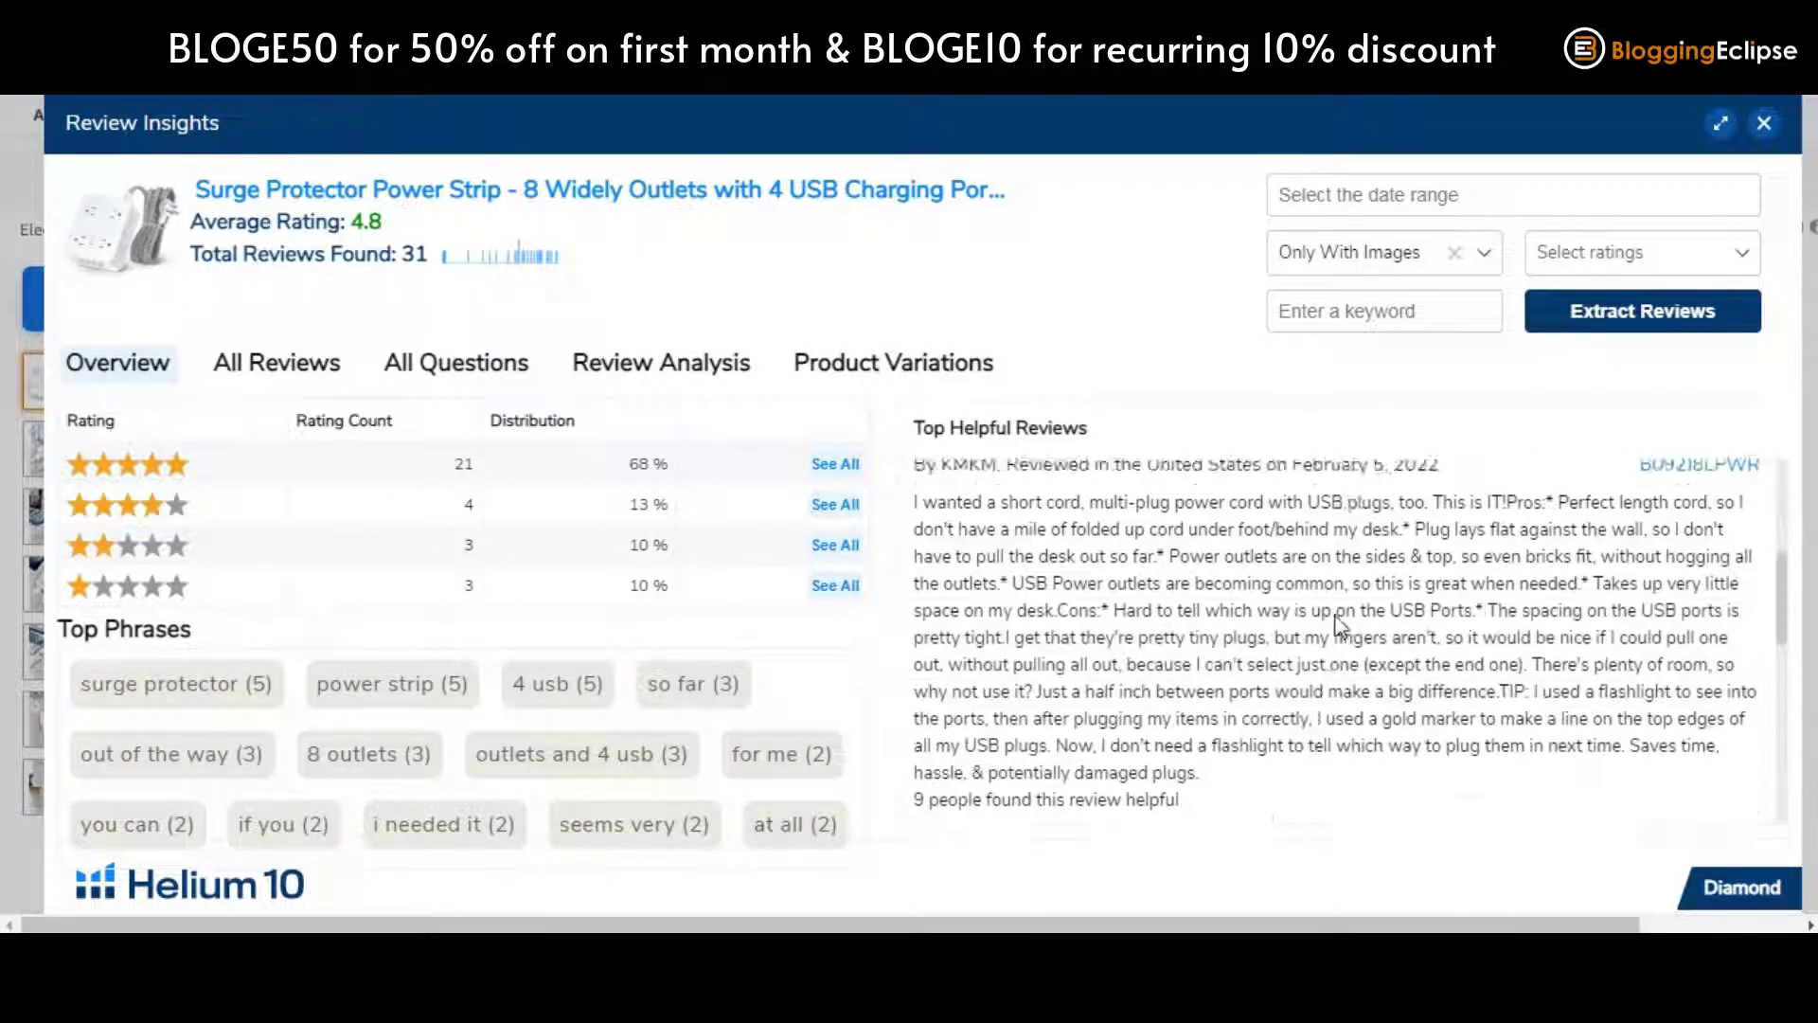
scroll(1337, 600, down, 10)
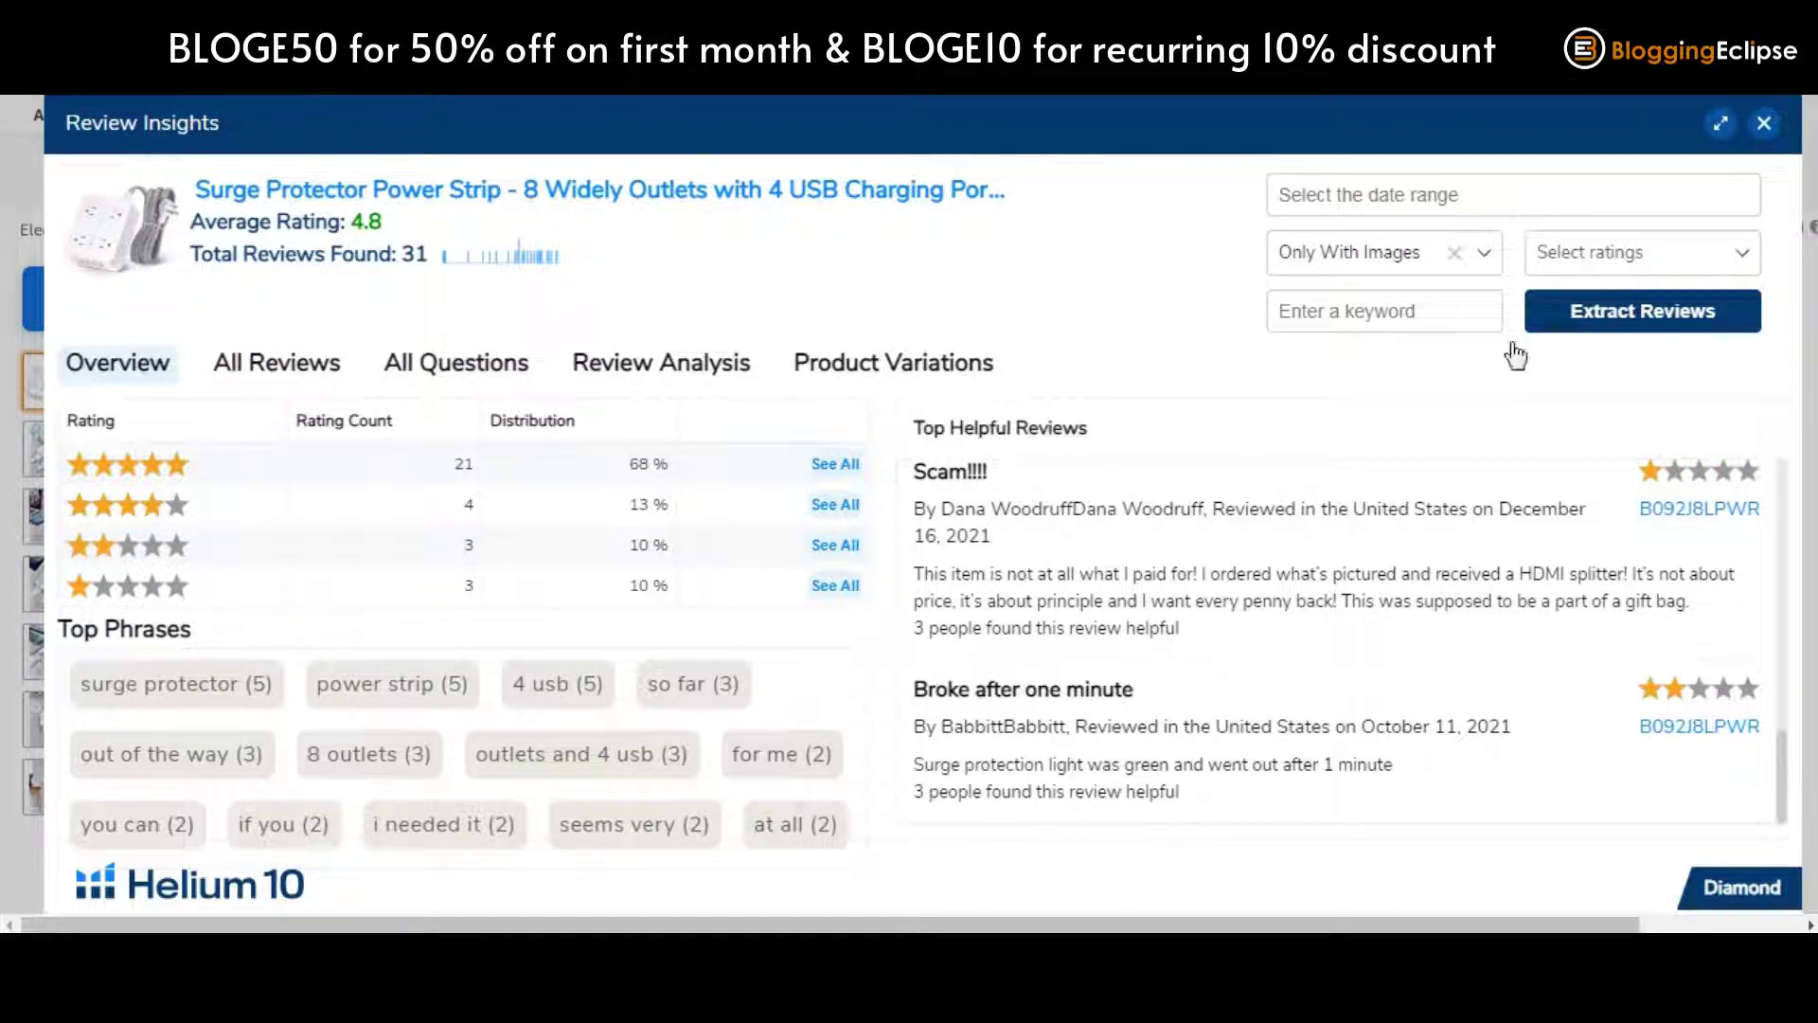
- Open the star-rating filter, dismiss it without choosing a rating, and close Review Insights
click(1664, 248)
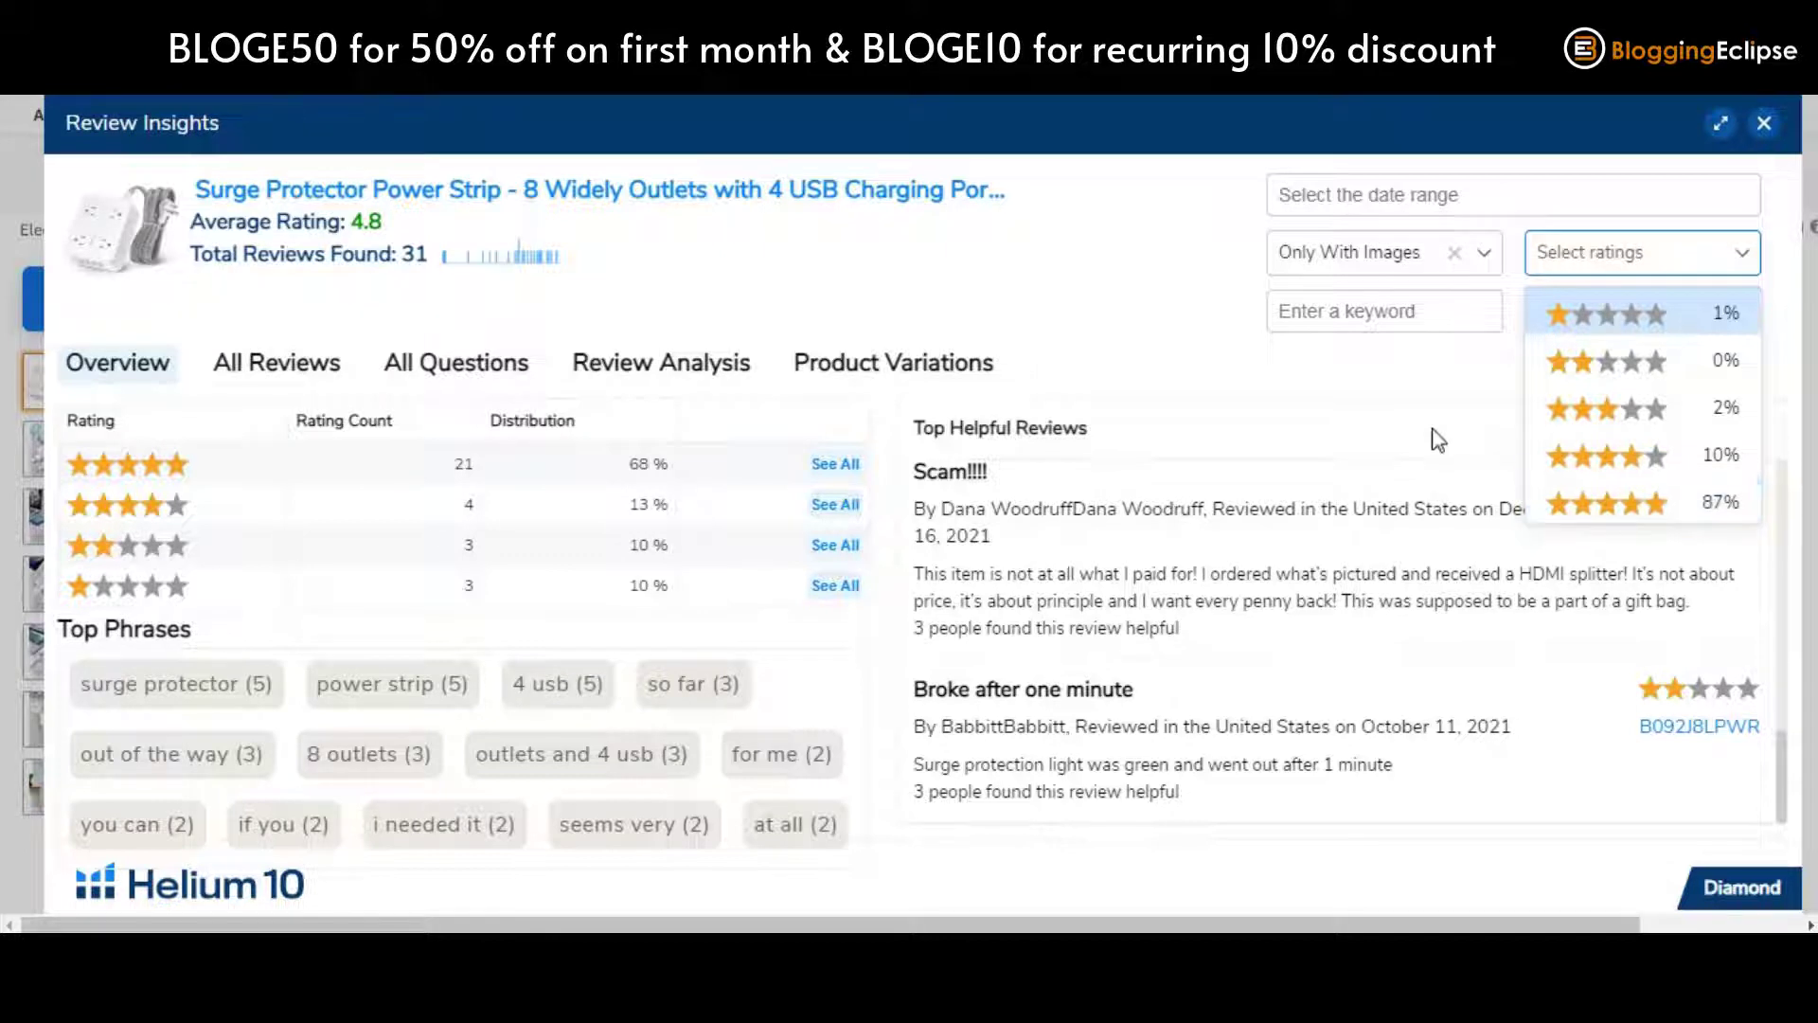
click(1418, 493)
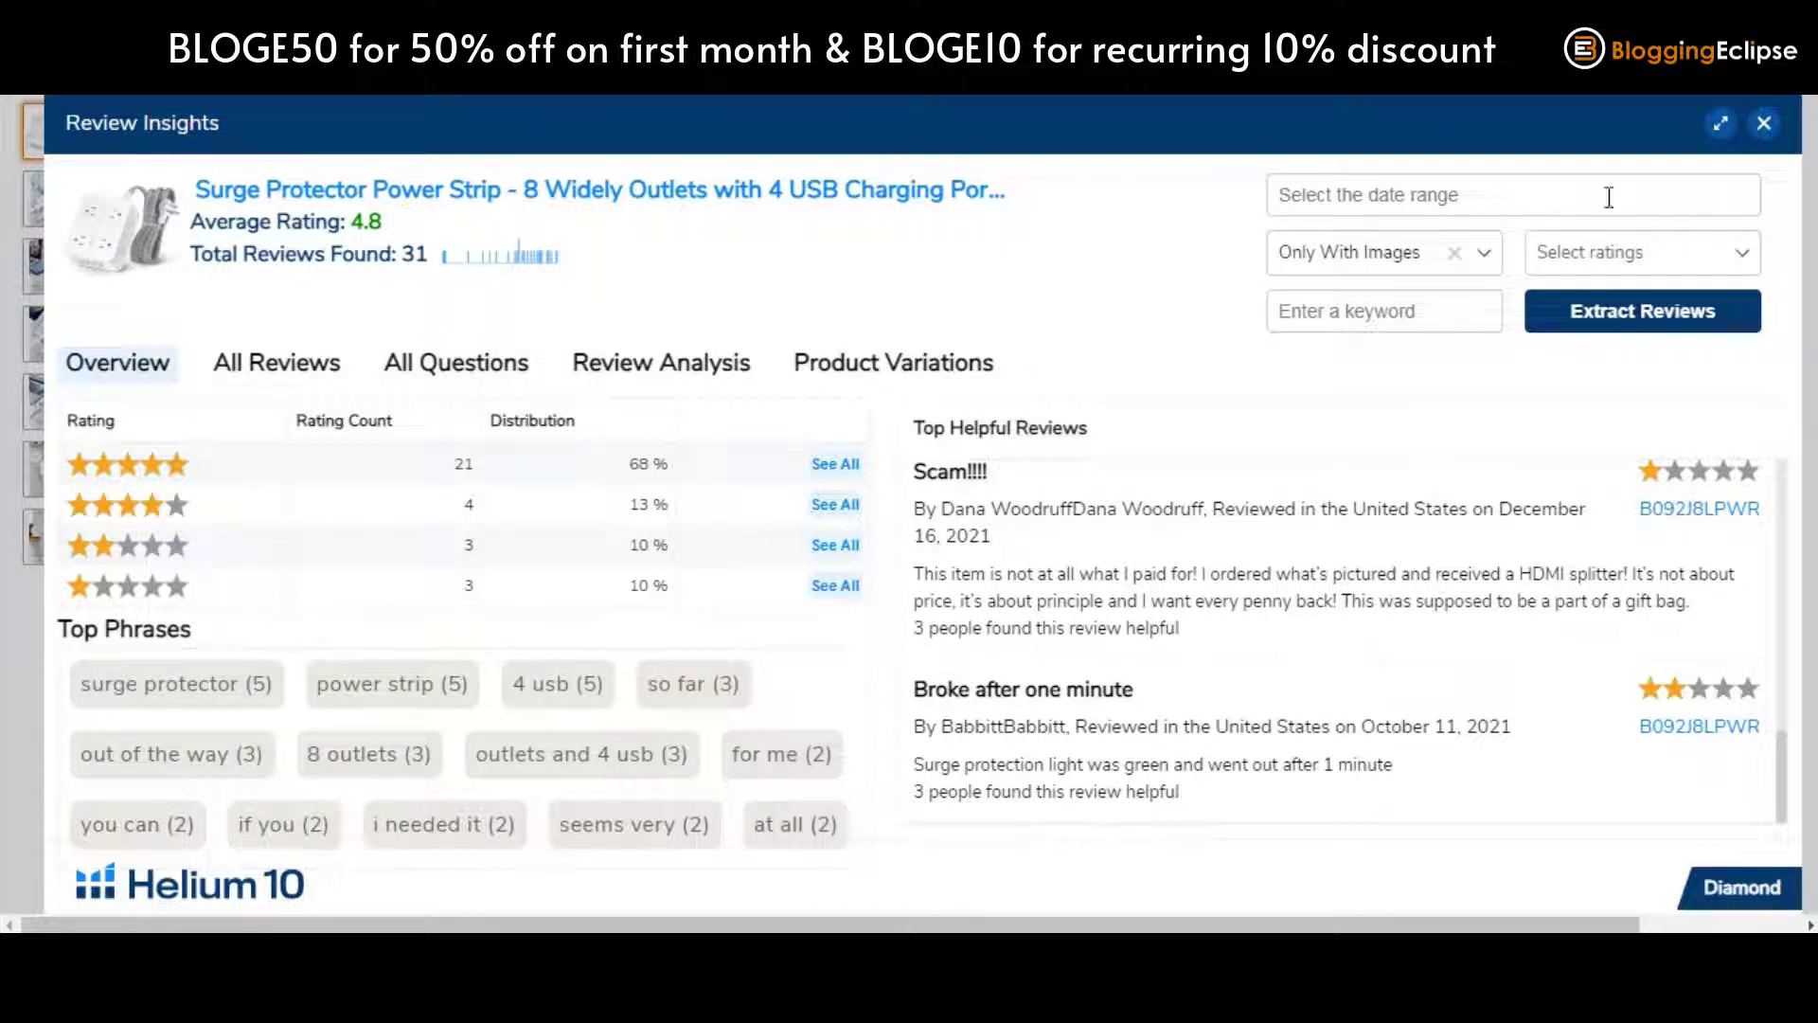
click(1764, 123)
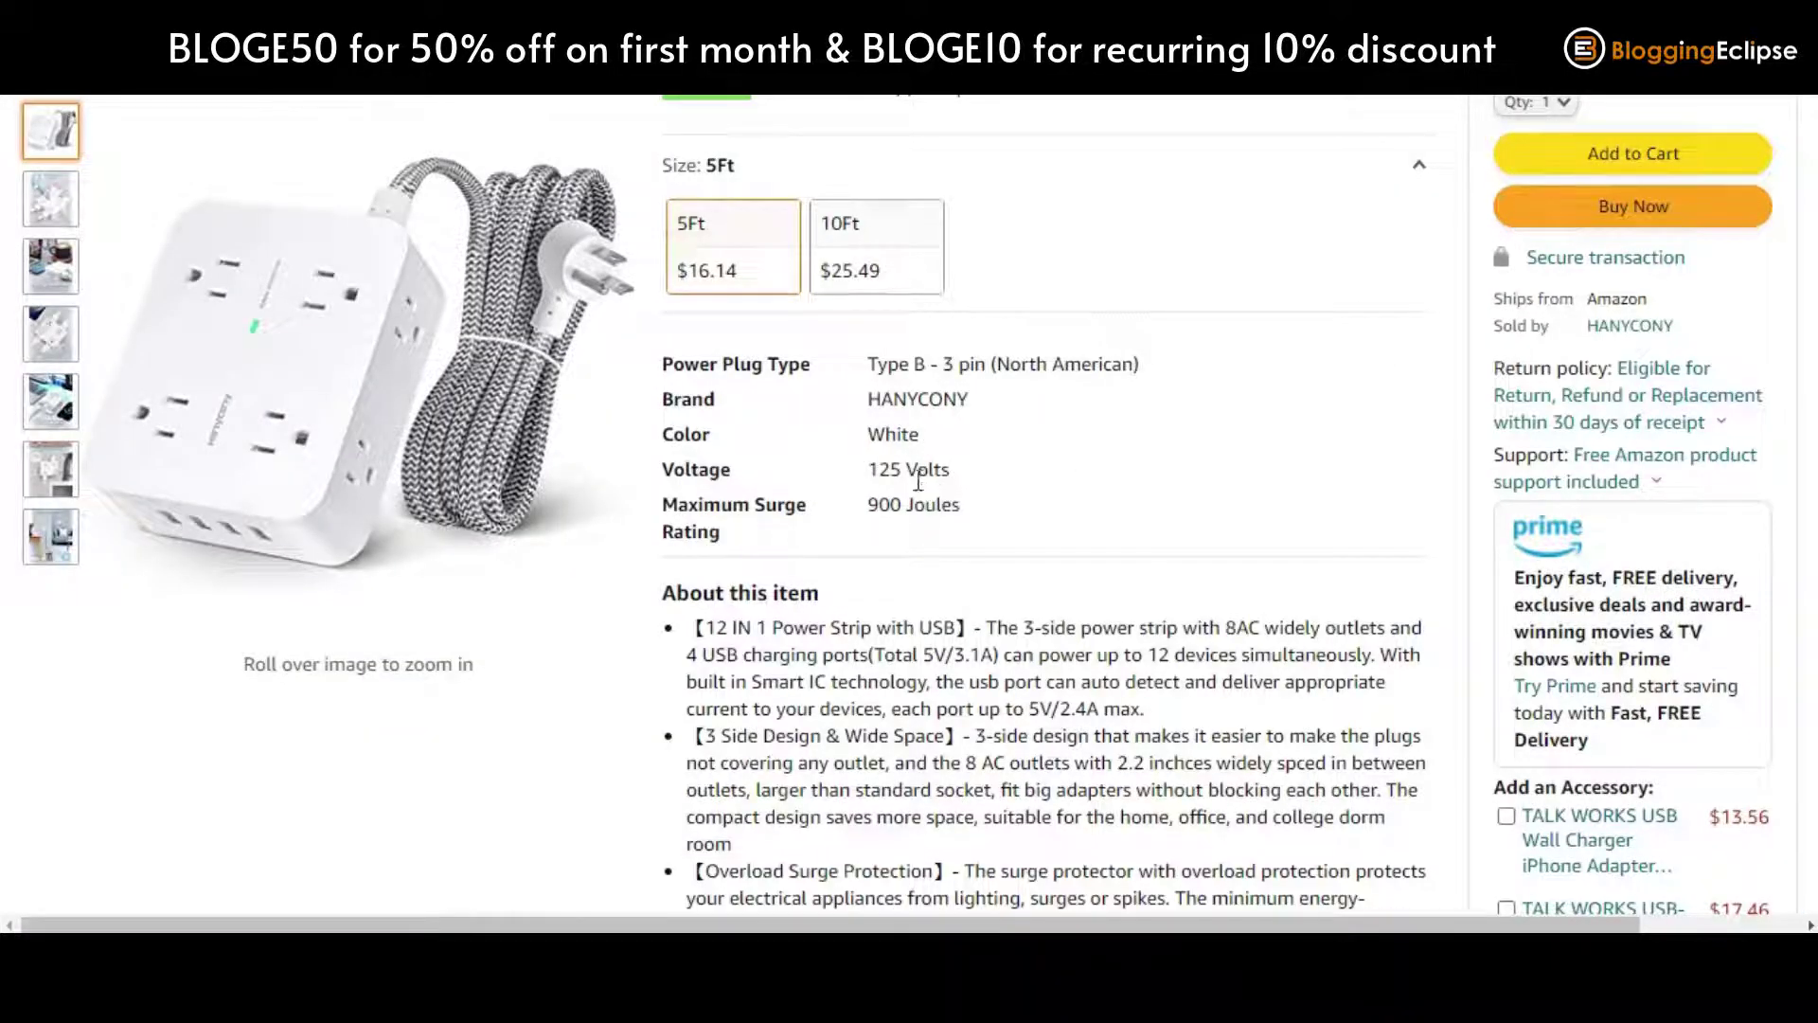
- Scroll down to the Helium 10 30-day price chart and Calculators panel, then back up
scroll(914, 481, down, 15)
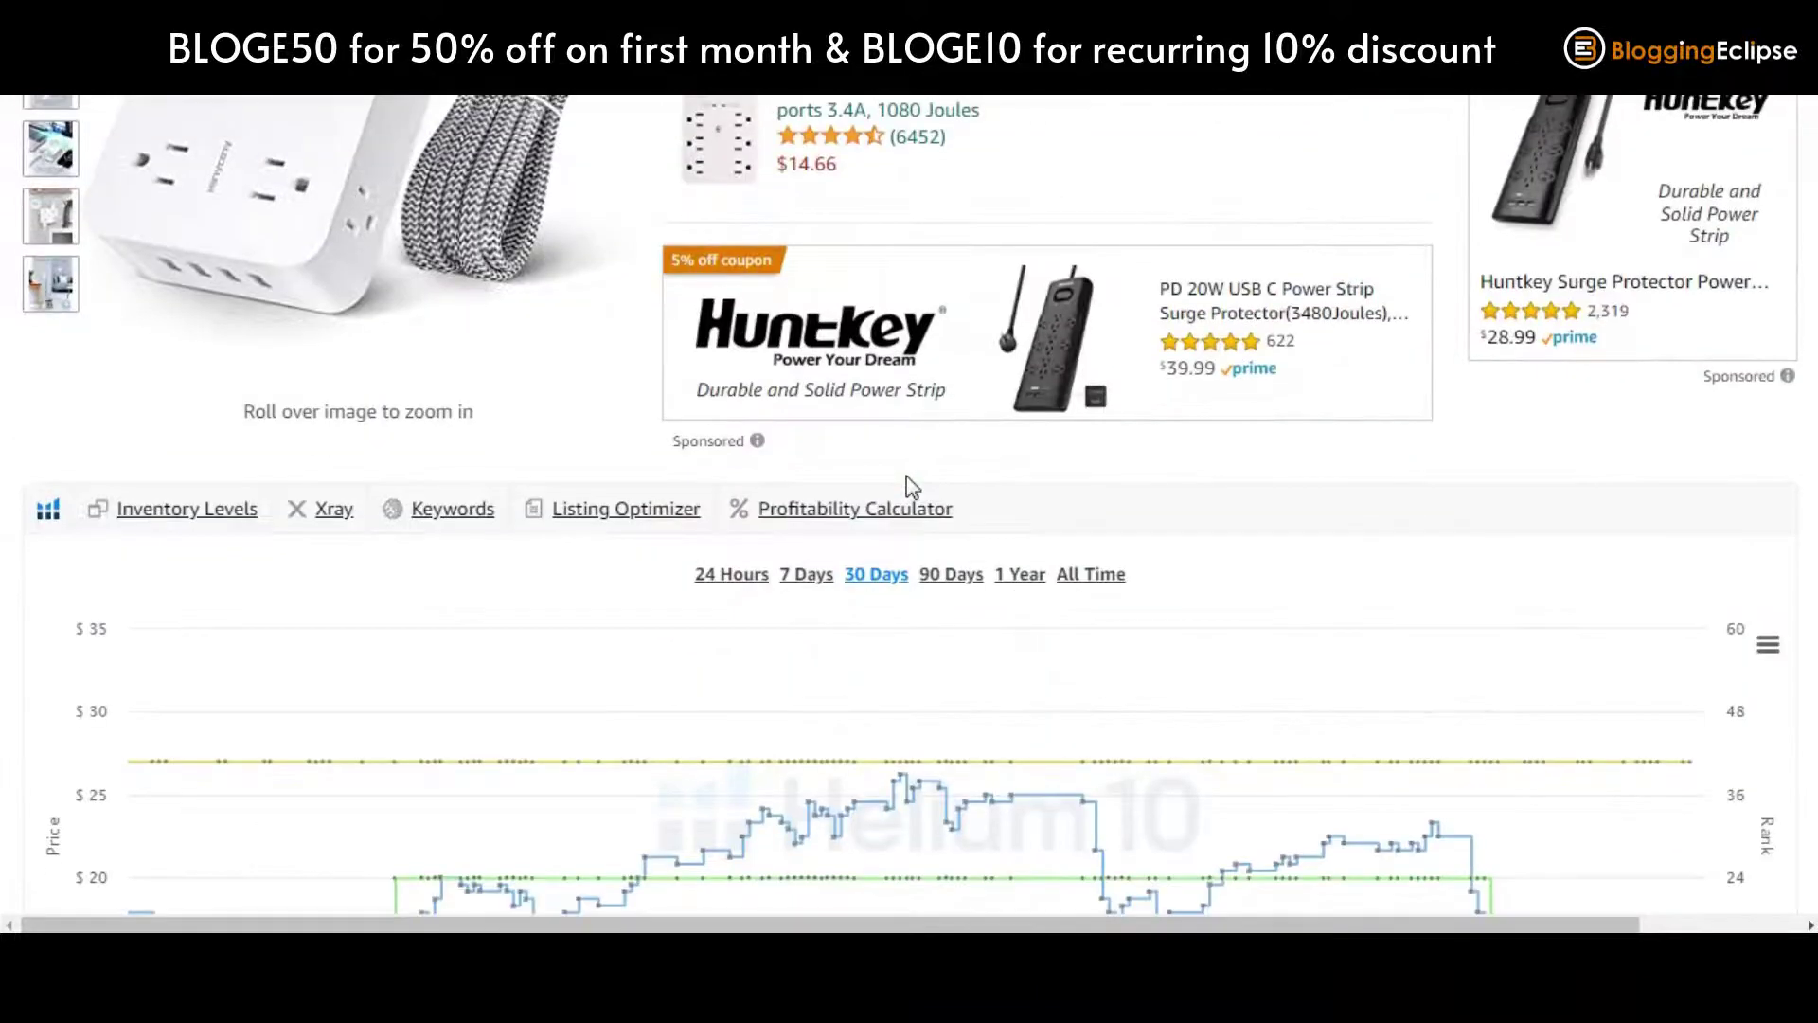
scroll(906, 475, down, 3)
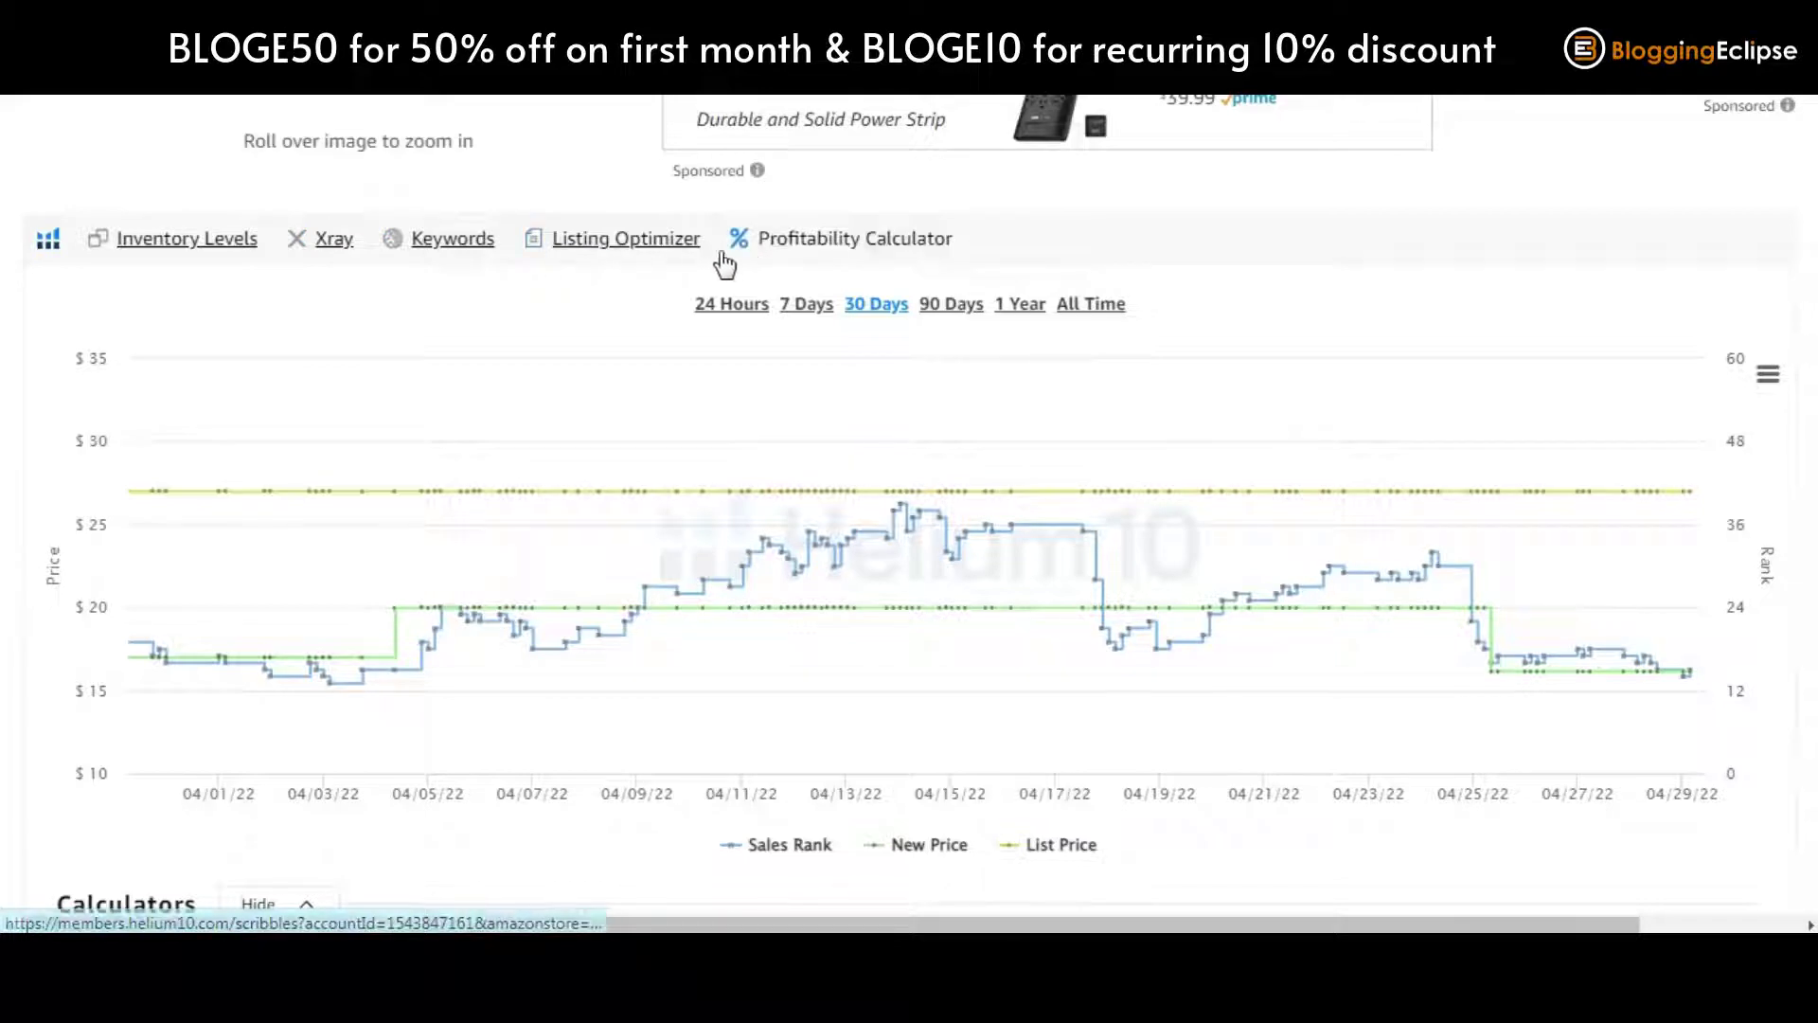
mouse_move(635, 492)
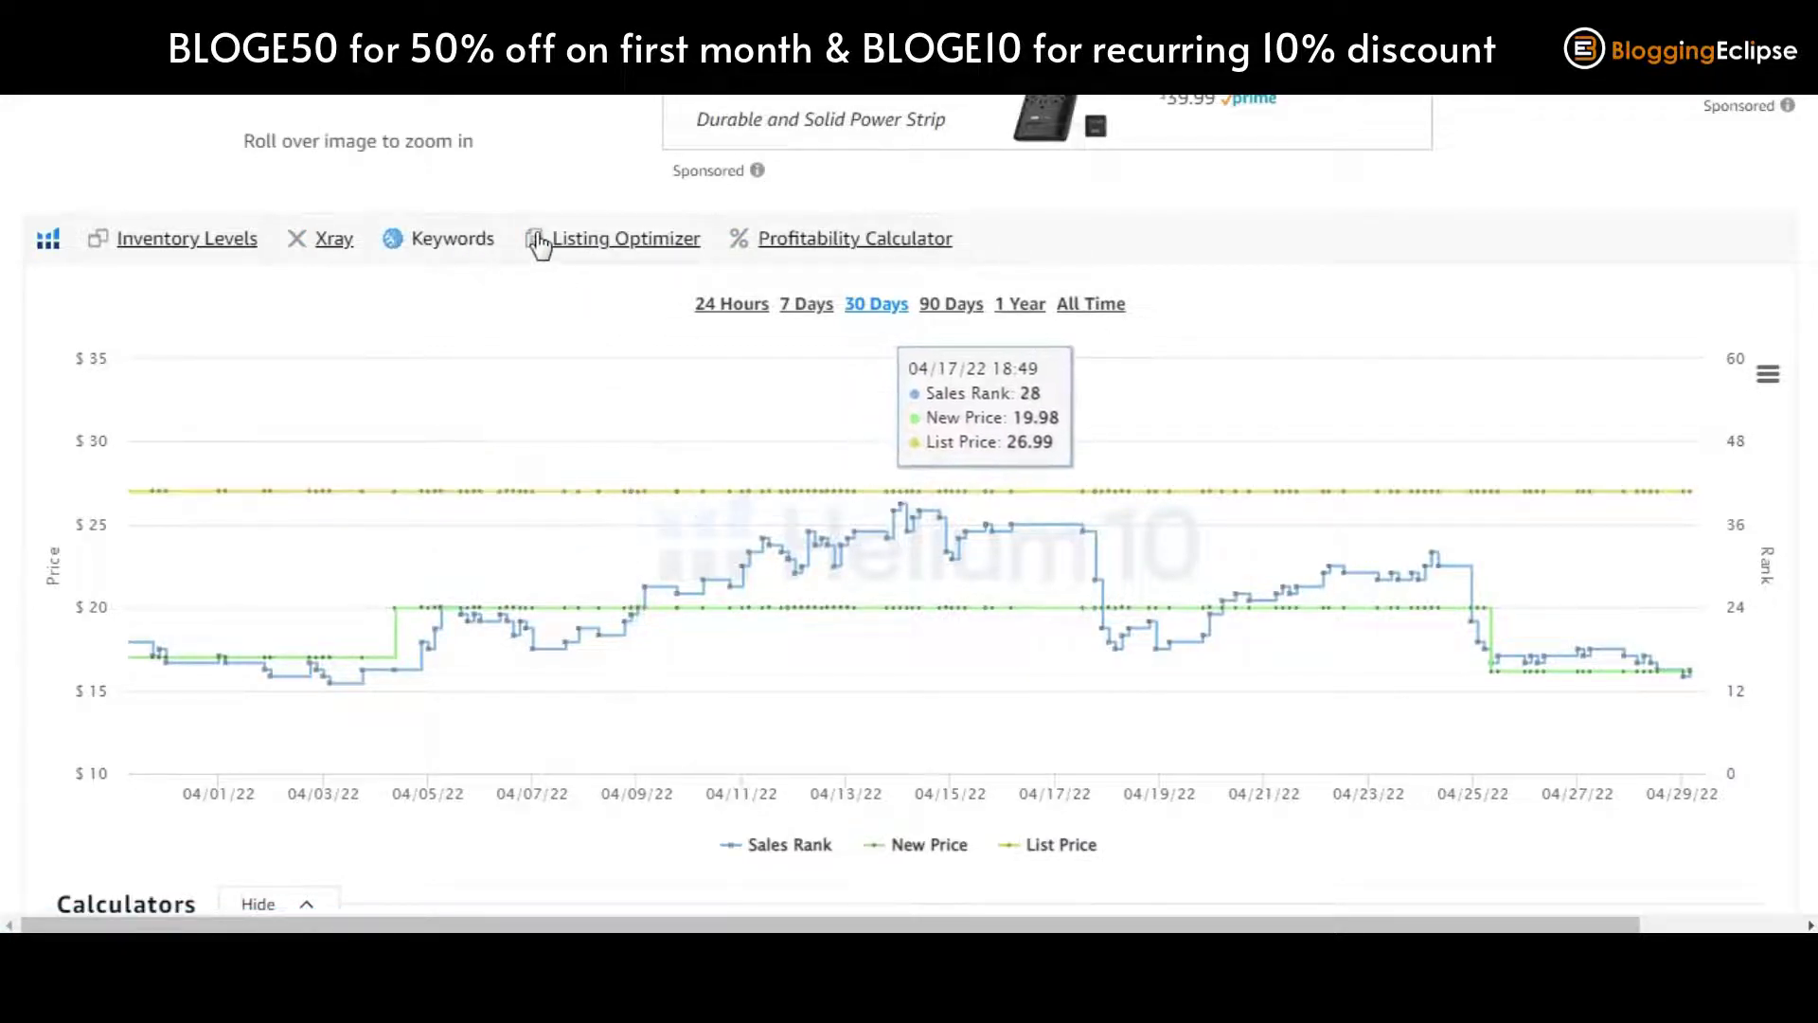
scroll(1165, 276, down, 8)
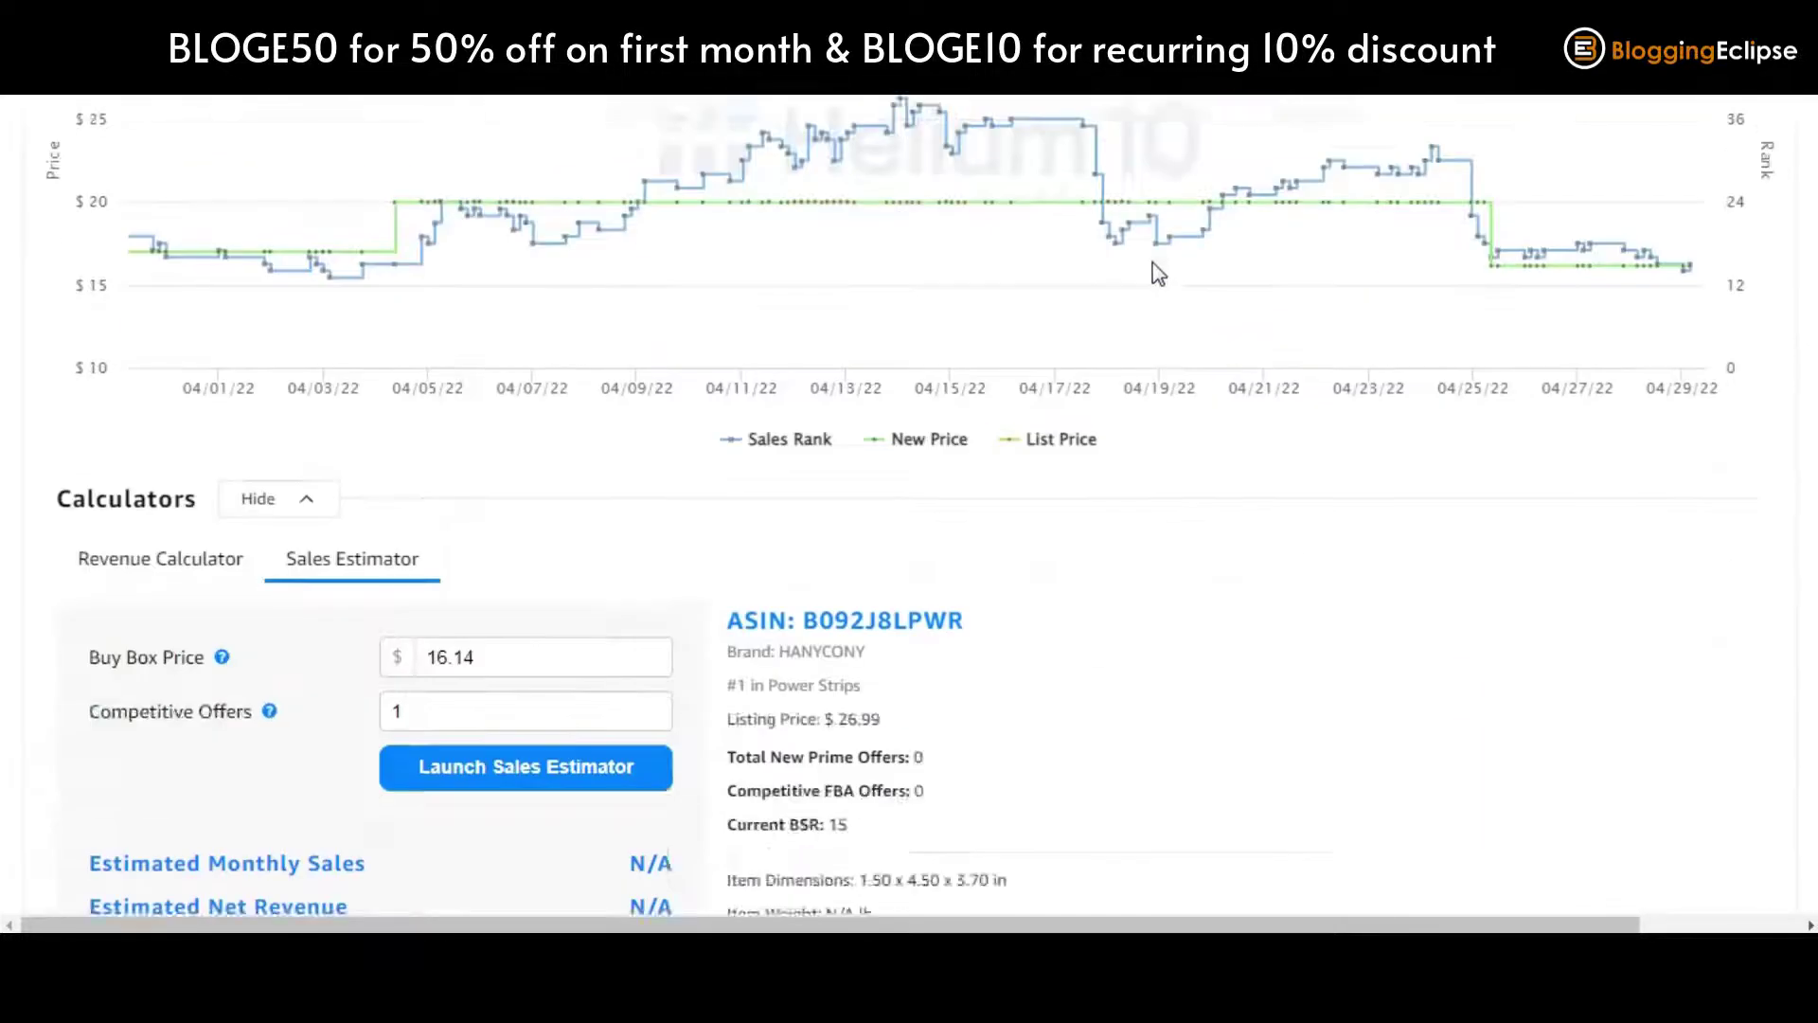
scroll(725, 261, up, 1)
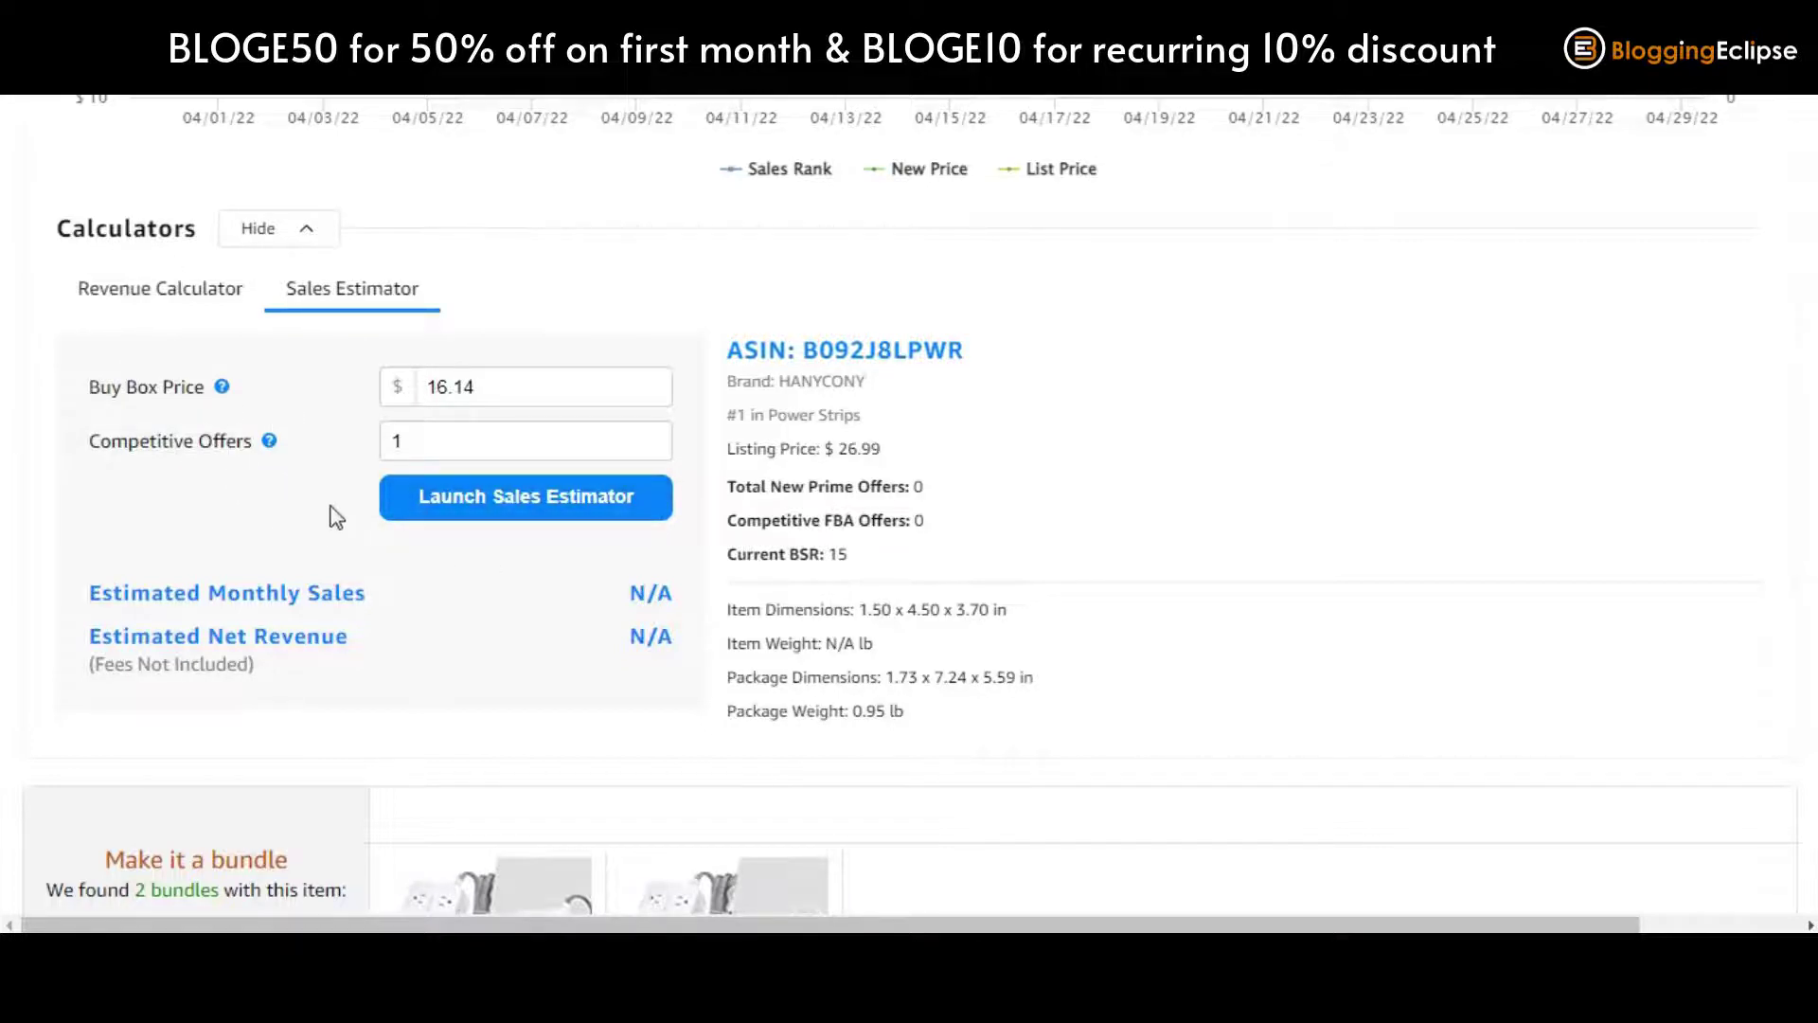
scroll(609, 616, down, 8)
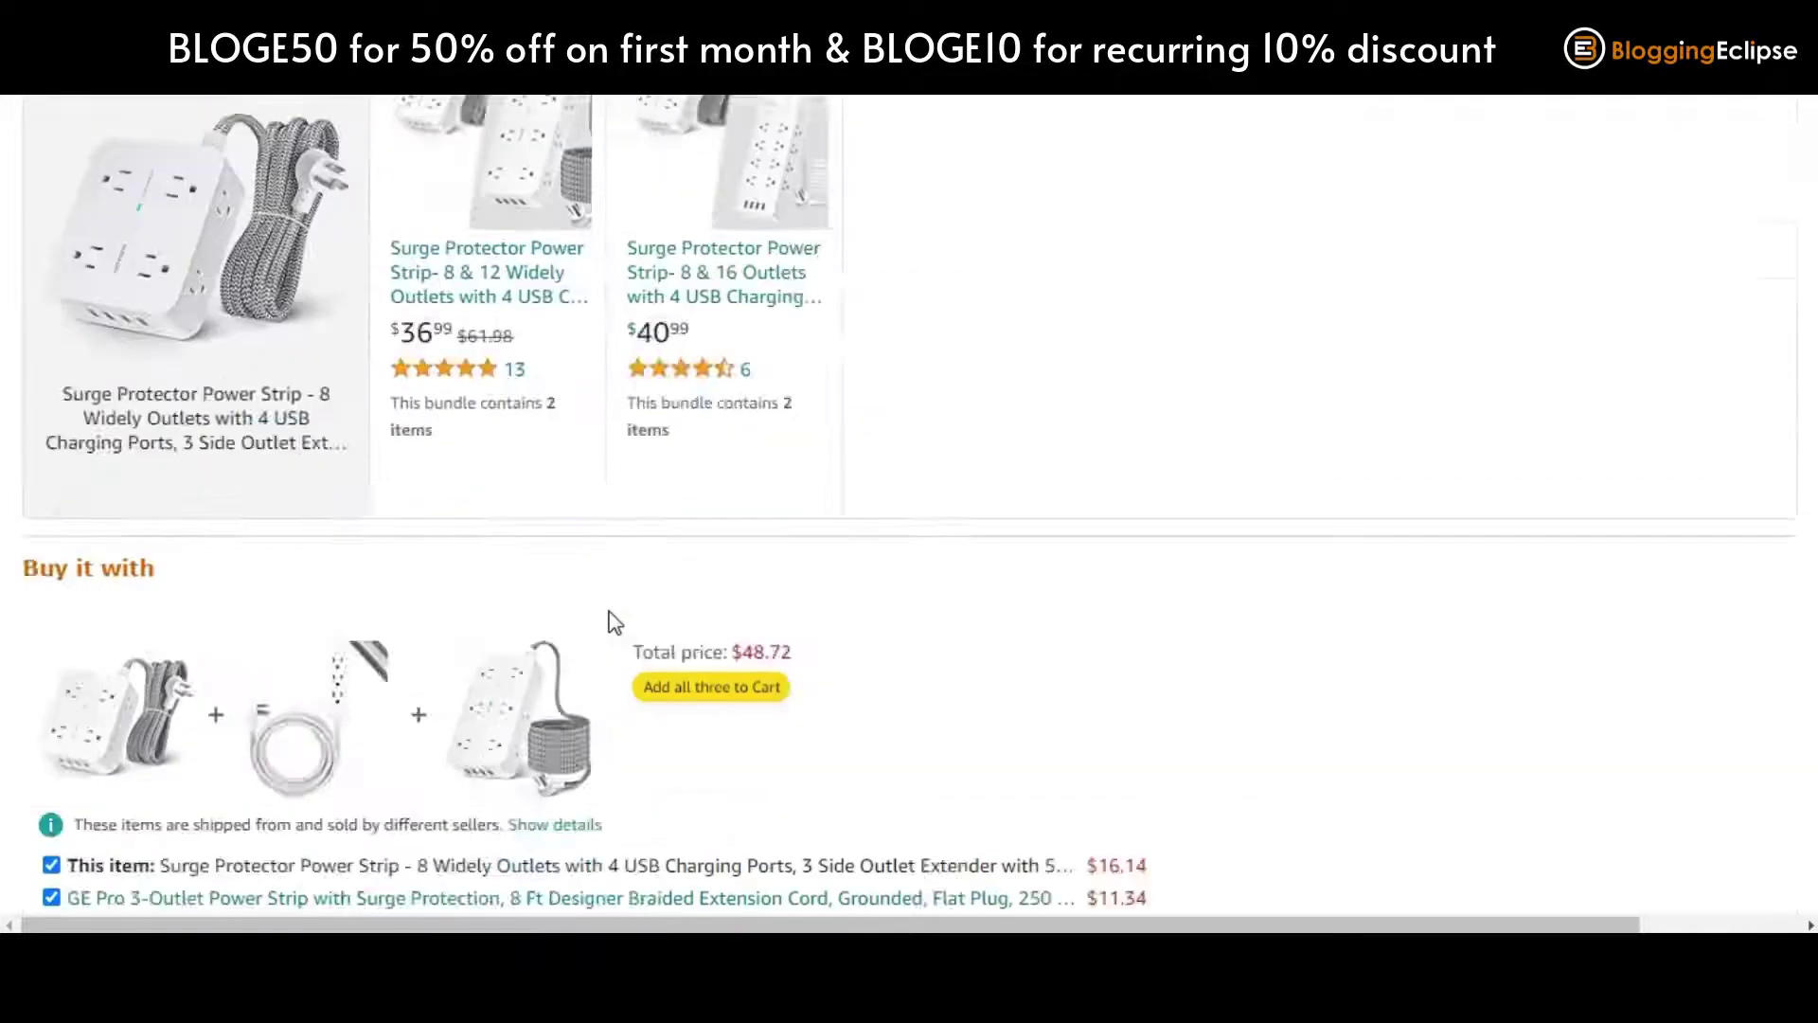
scroll(610, 621, up, 10)
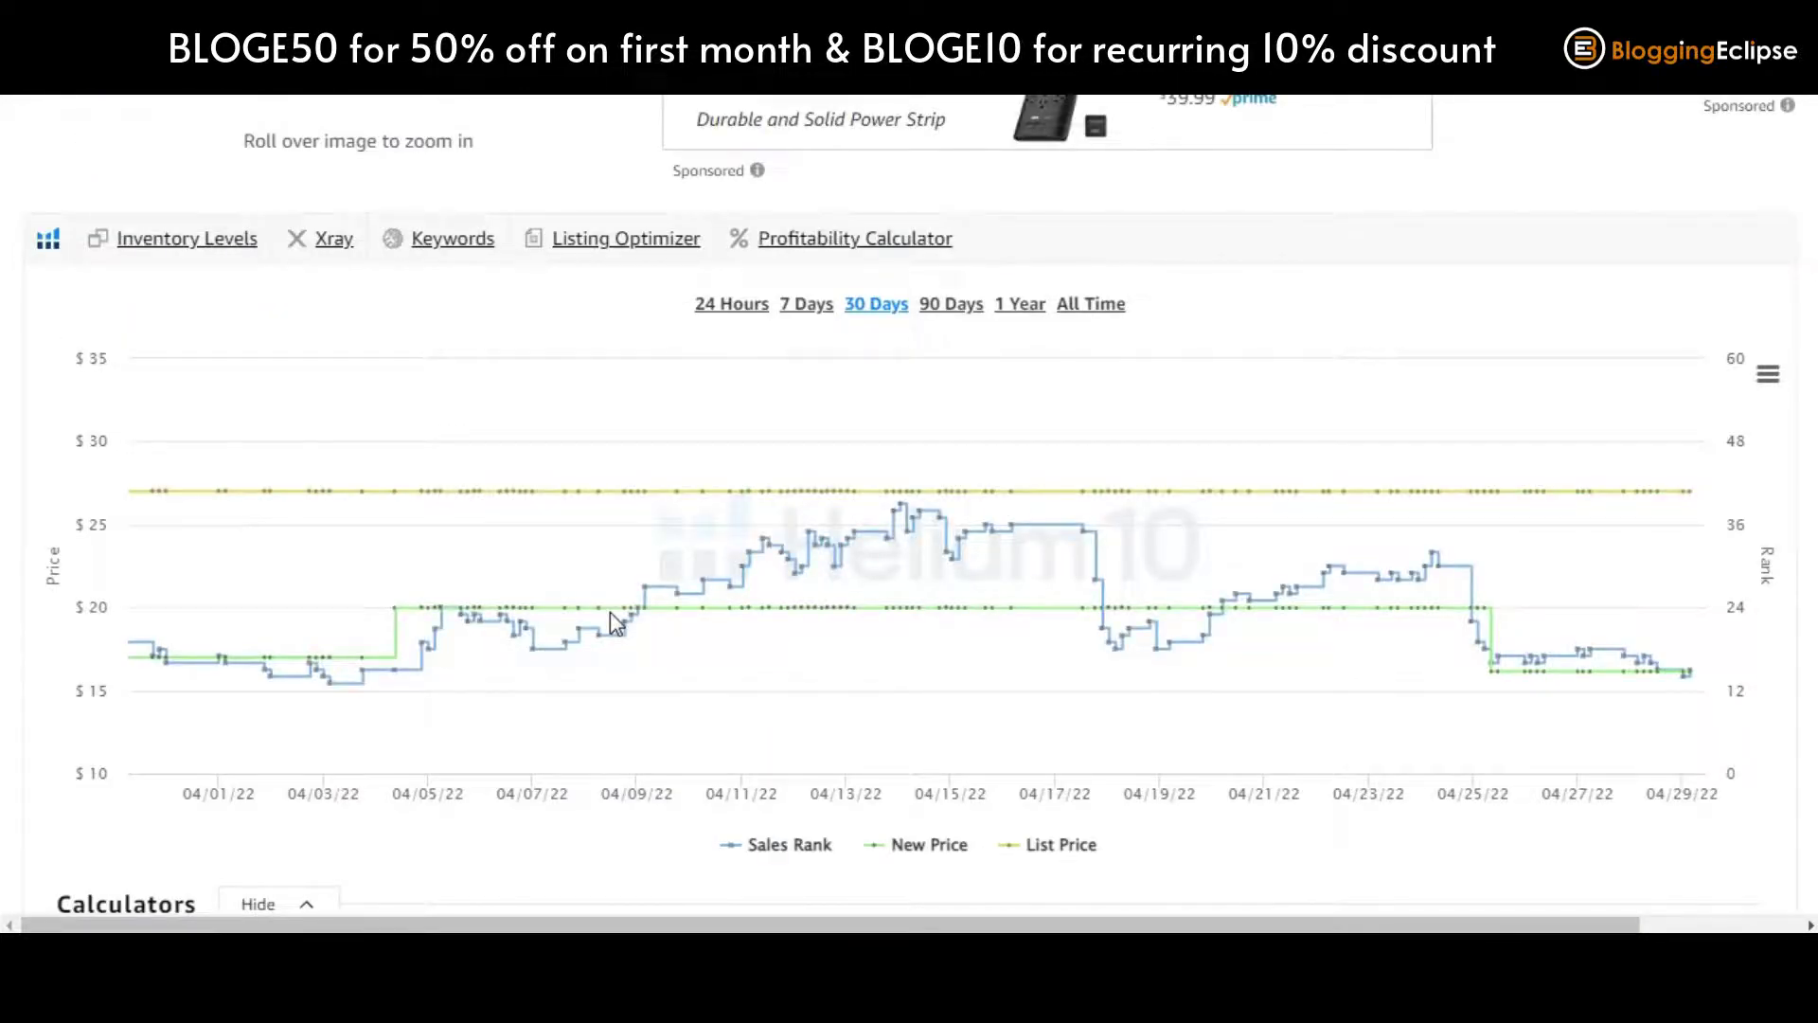
scroll(610, 612, up, 15)
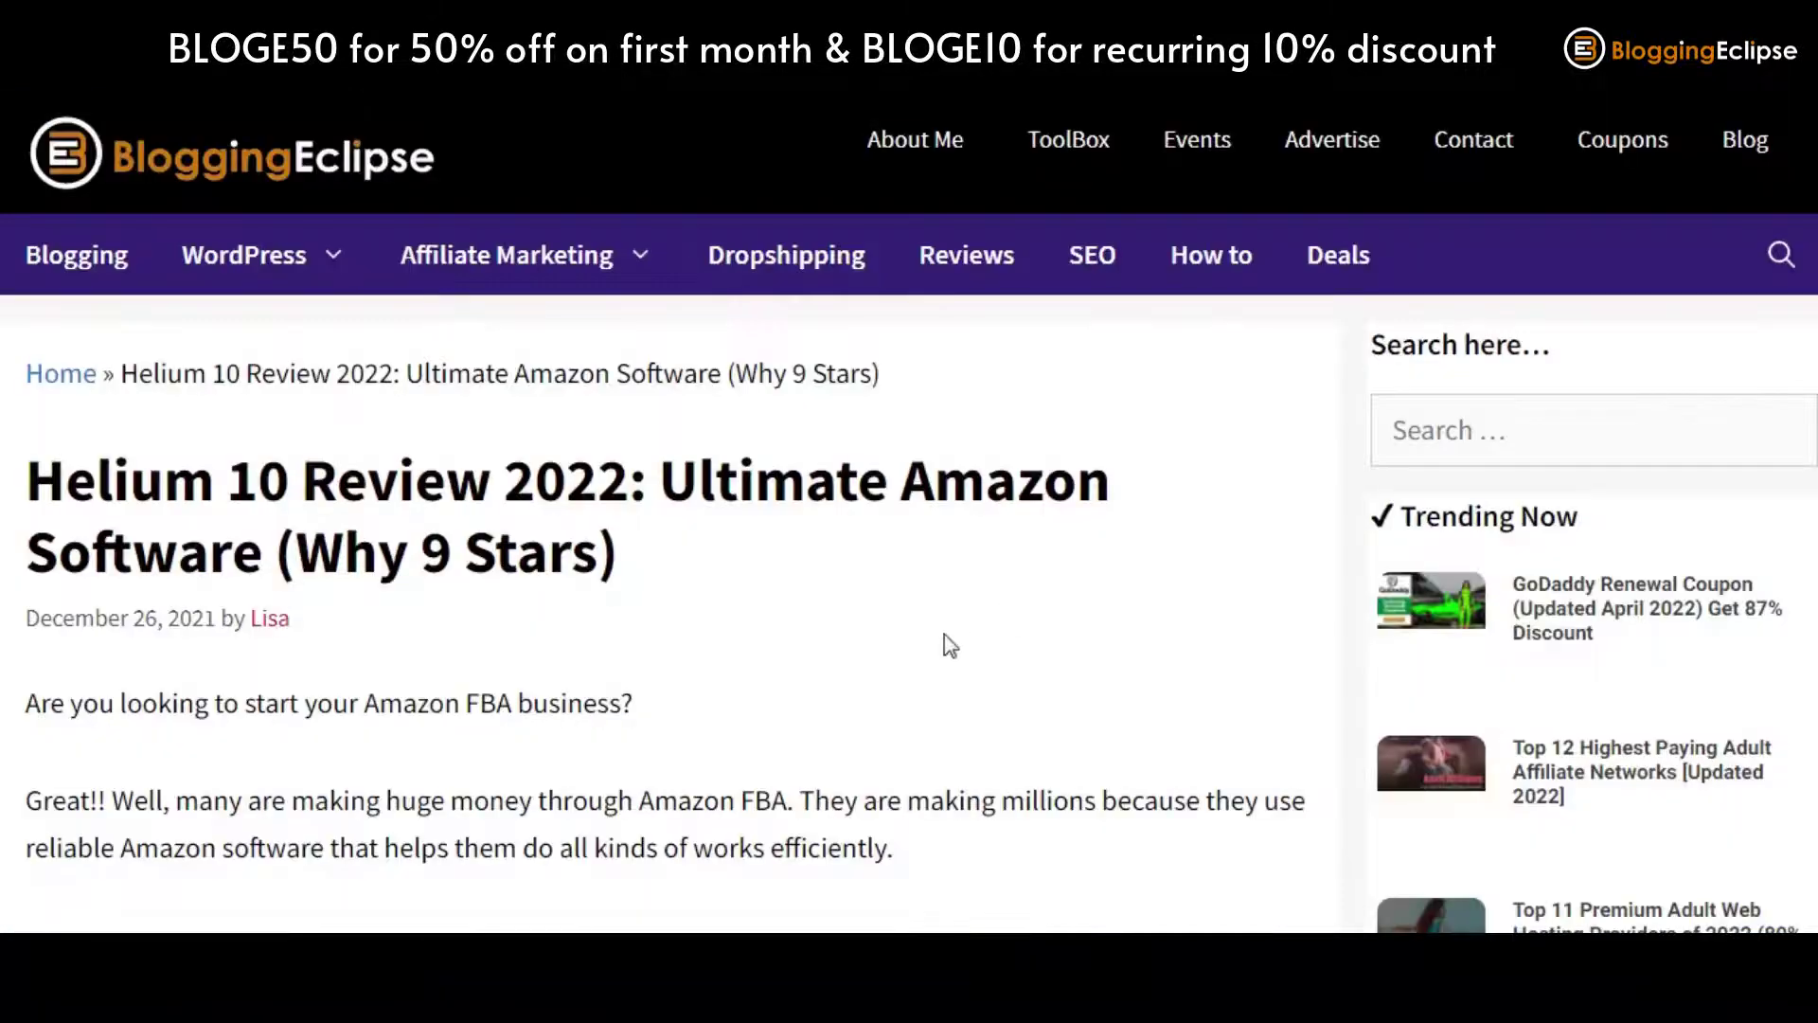
- Skim down the BloggingEclipse 'Helium 10 Review 2022' article and scroll back to its title
scroll(949, 646, down, 20)
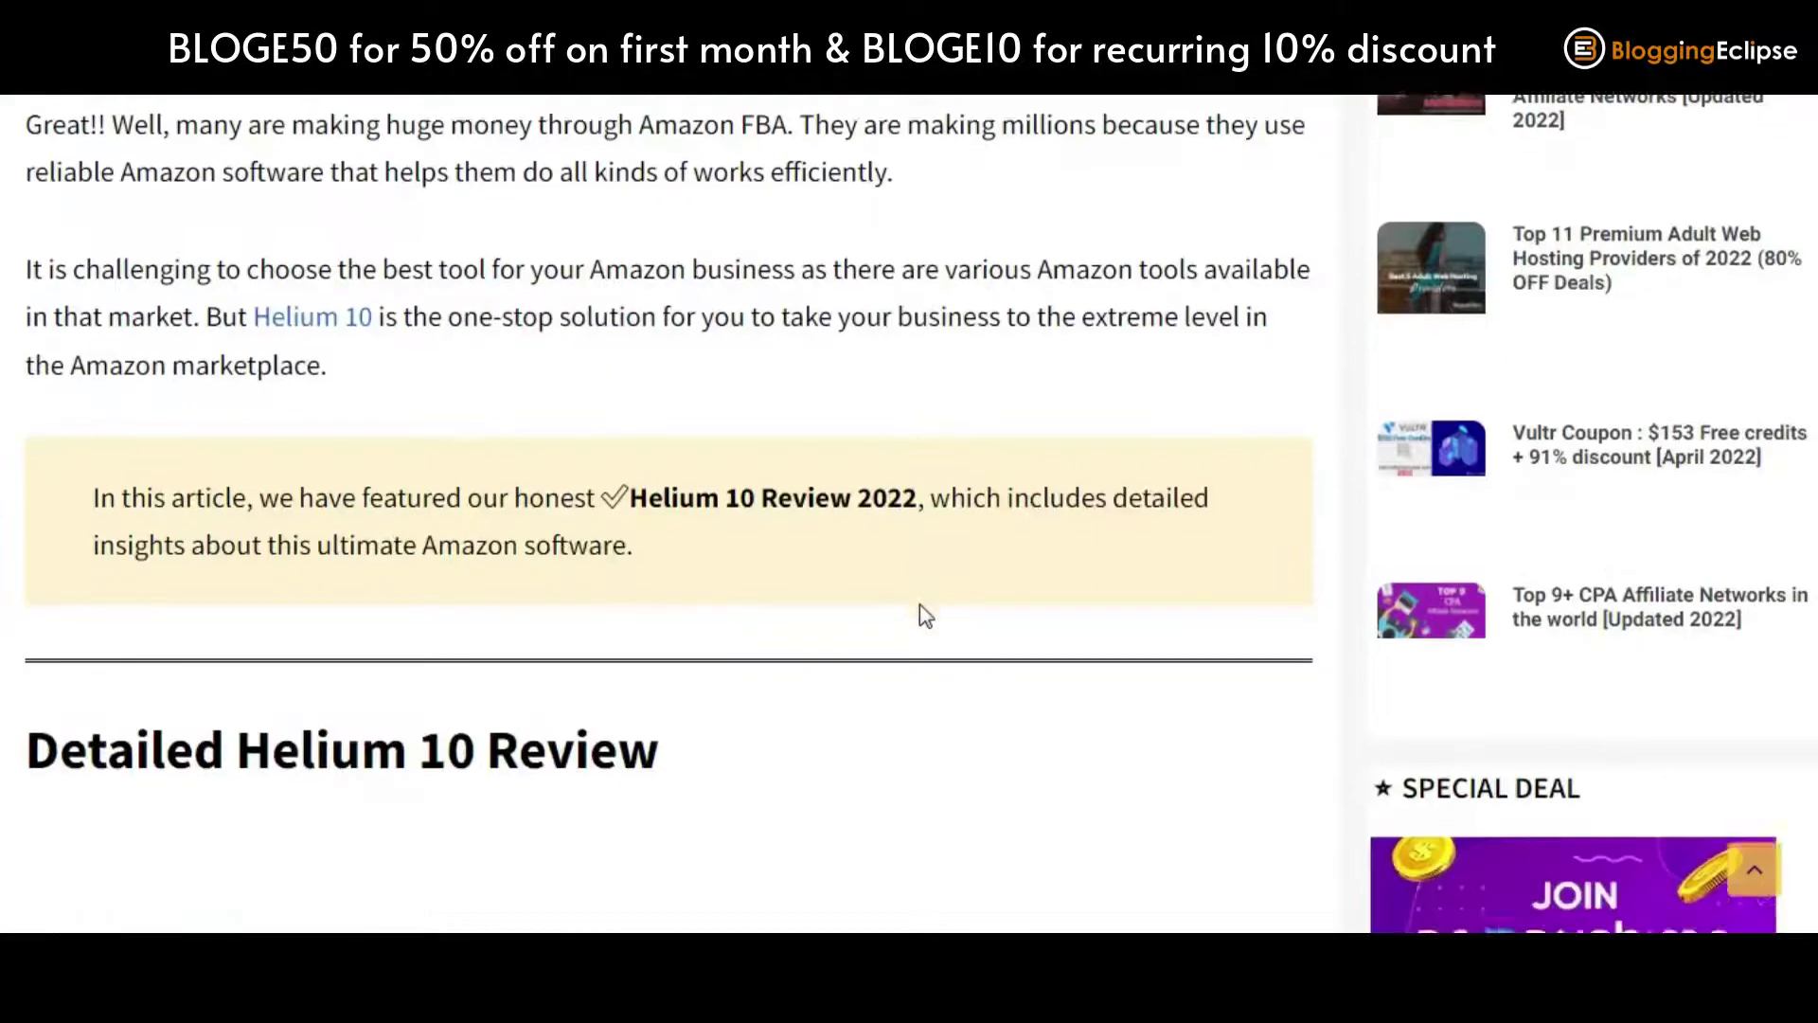
scroll(921, 606, down, 11)
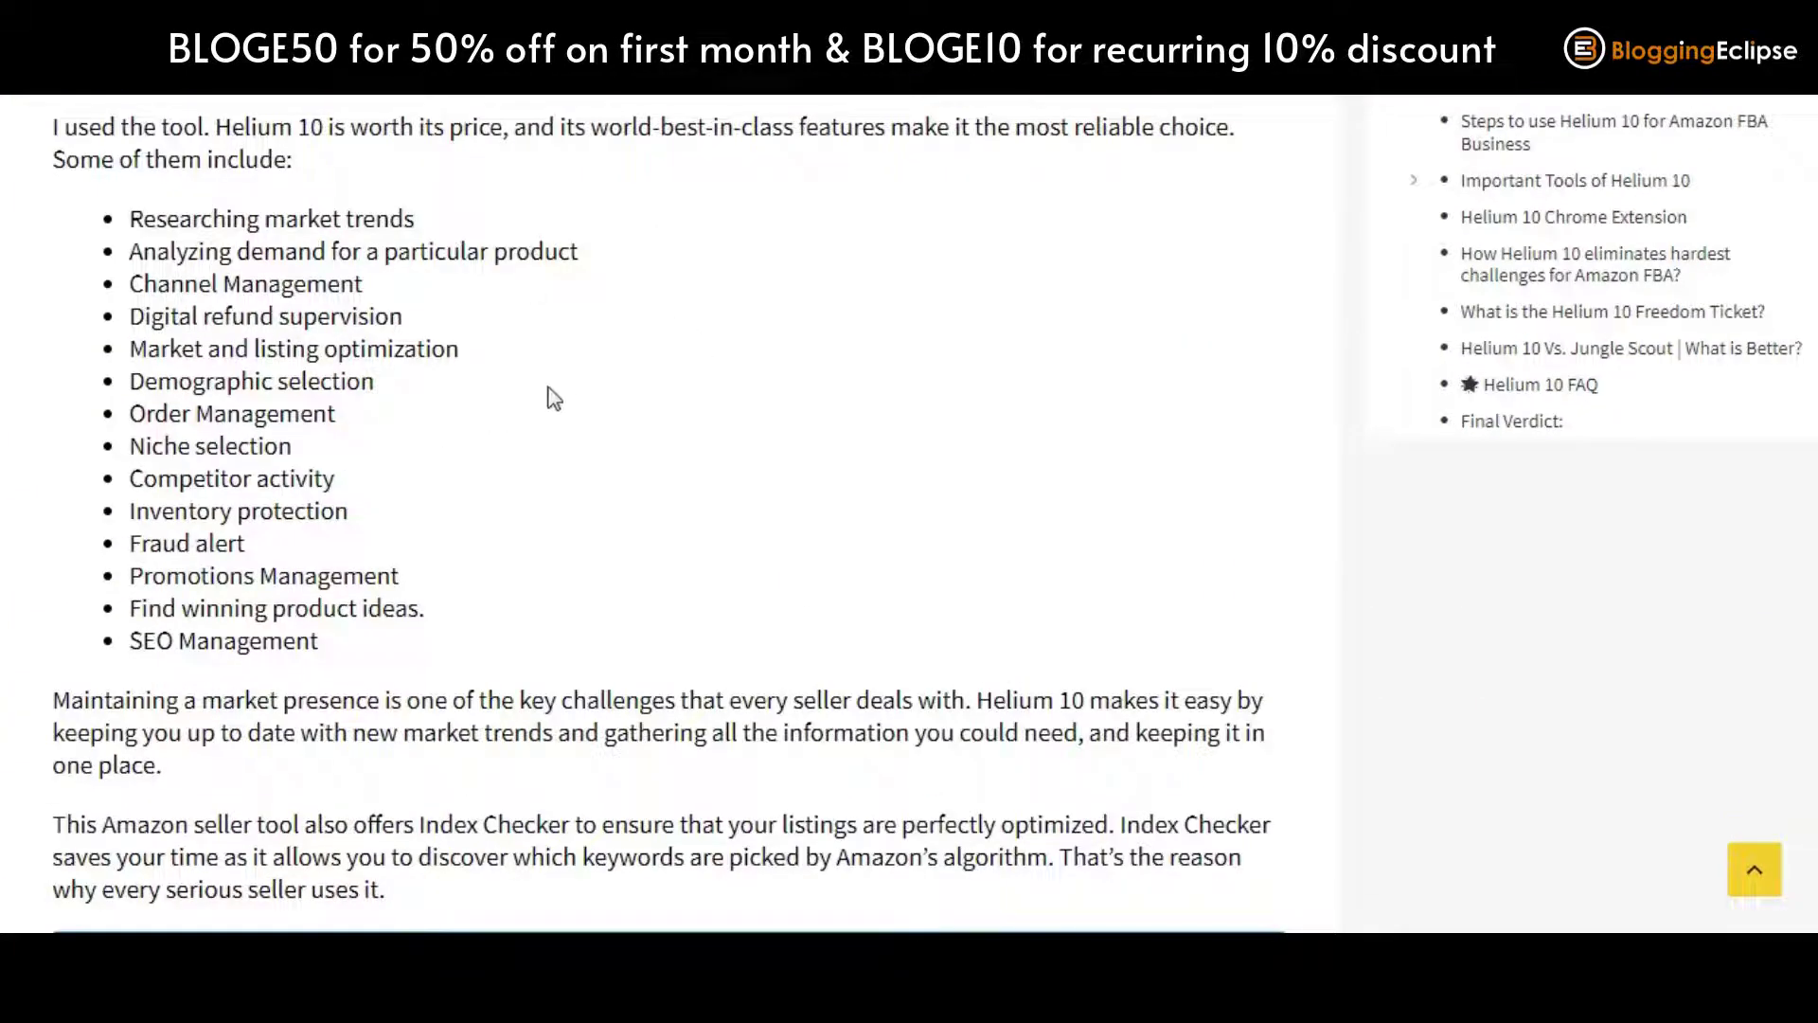
scroll(568, 407, down, 6)
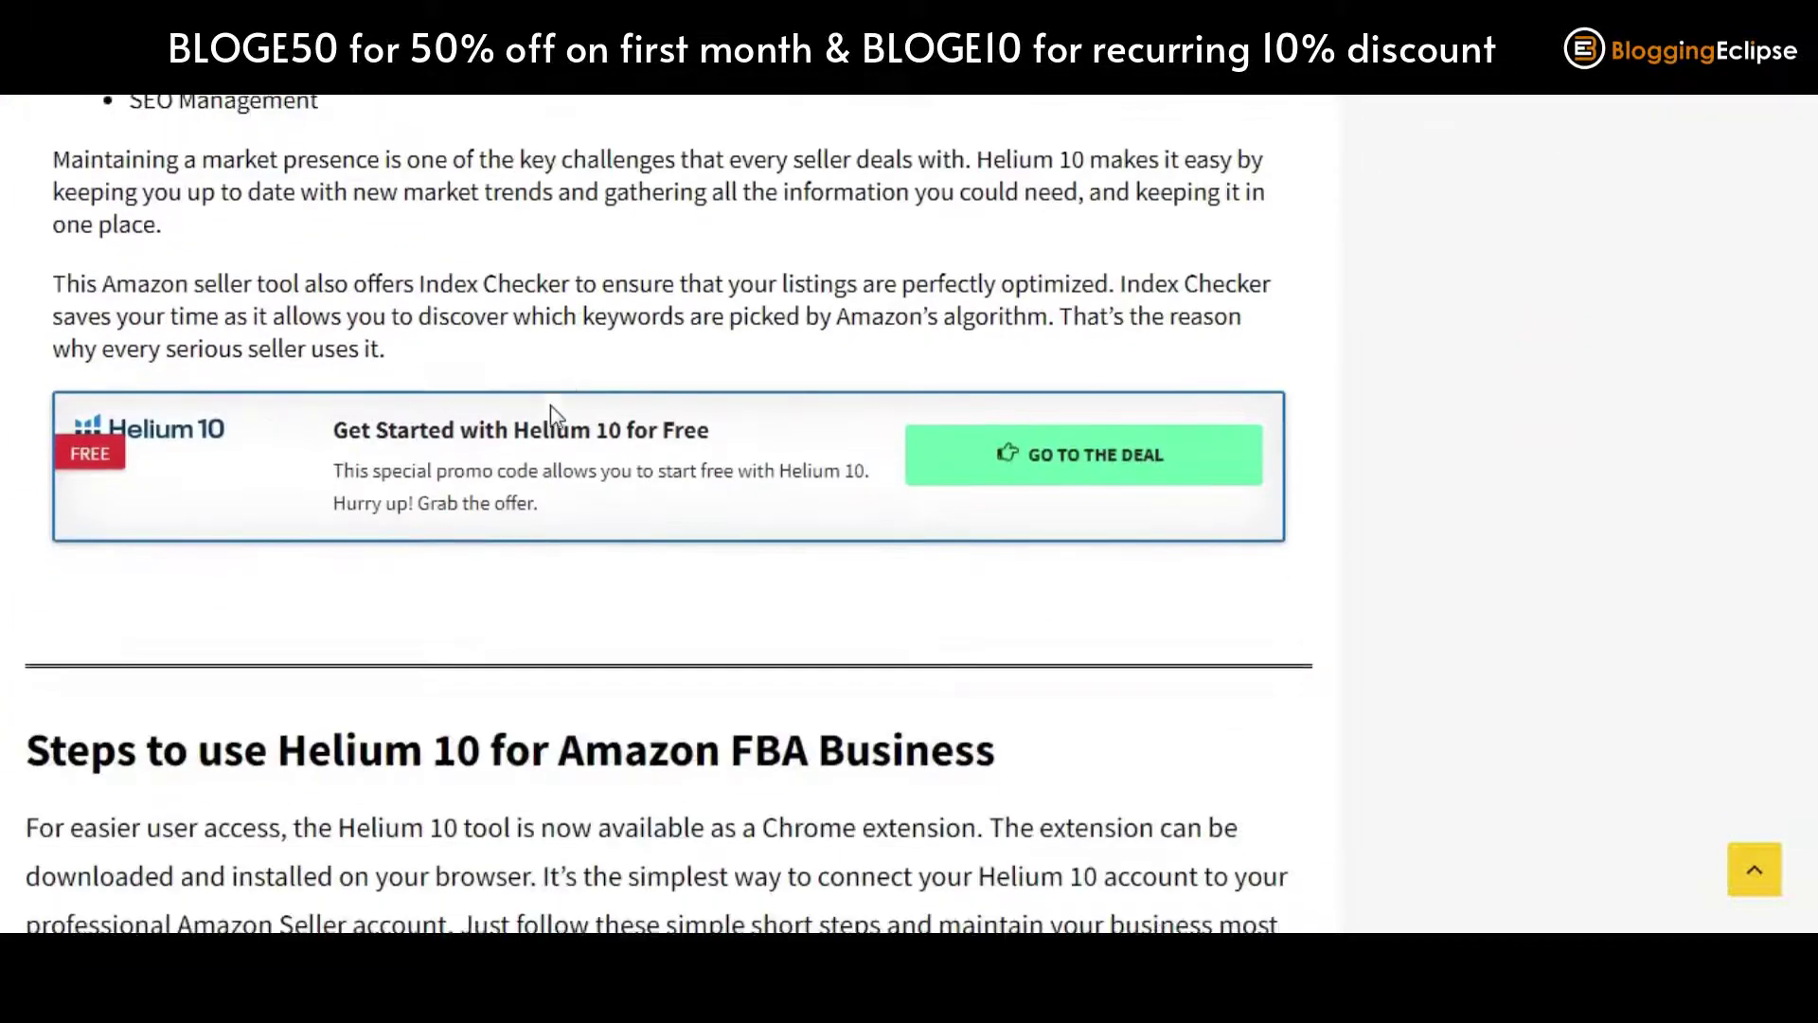
scroll(601, 416, down, 5)
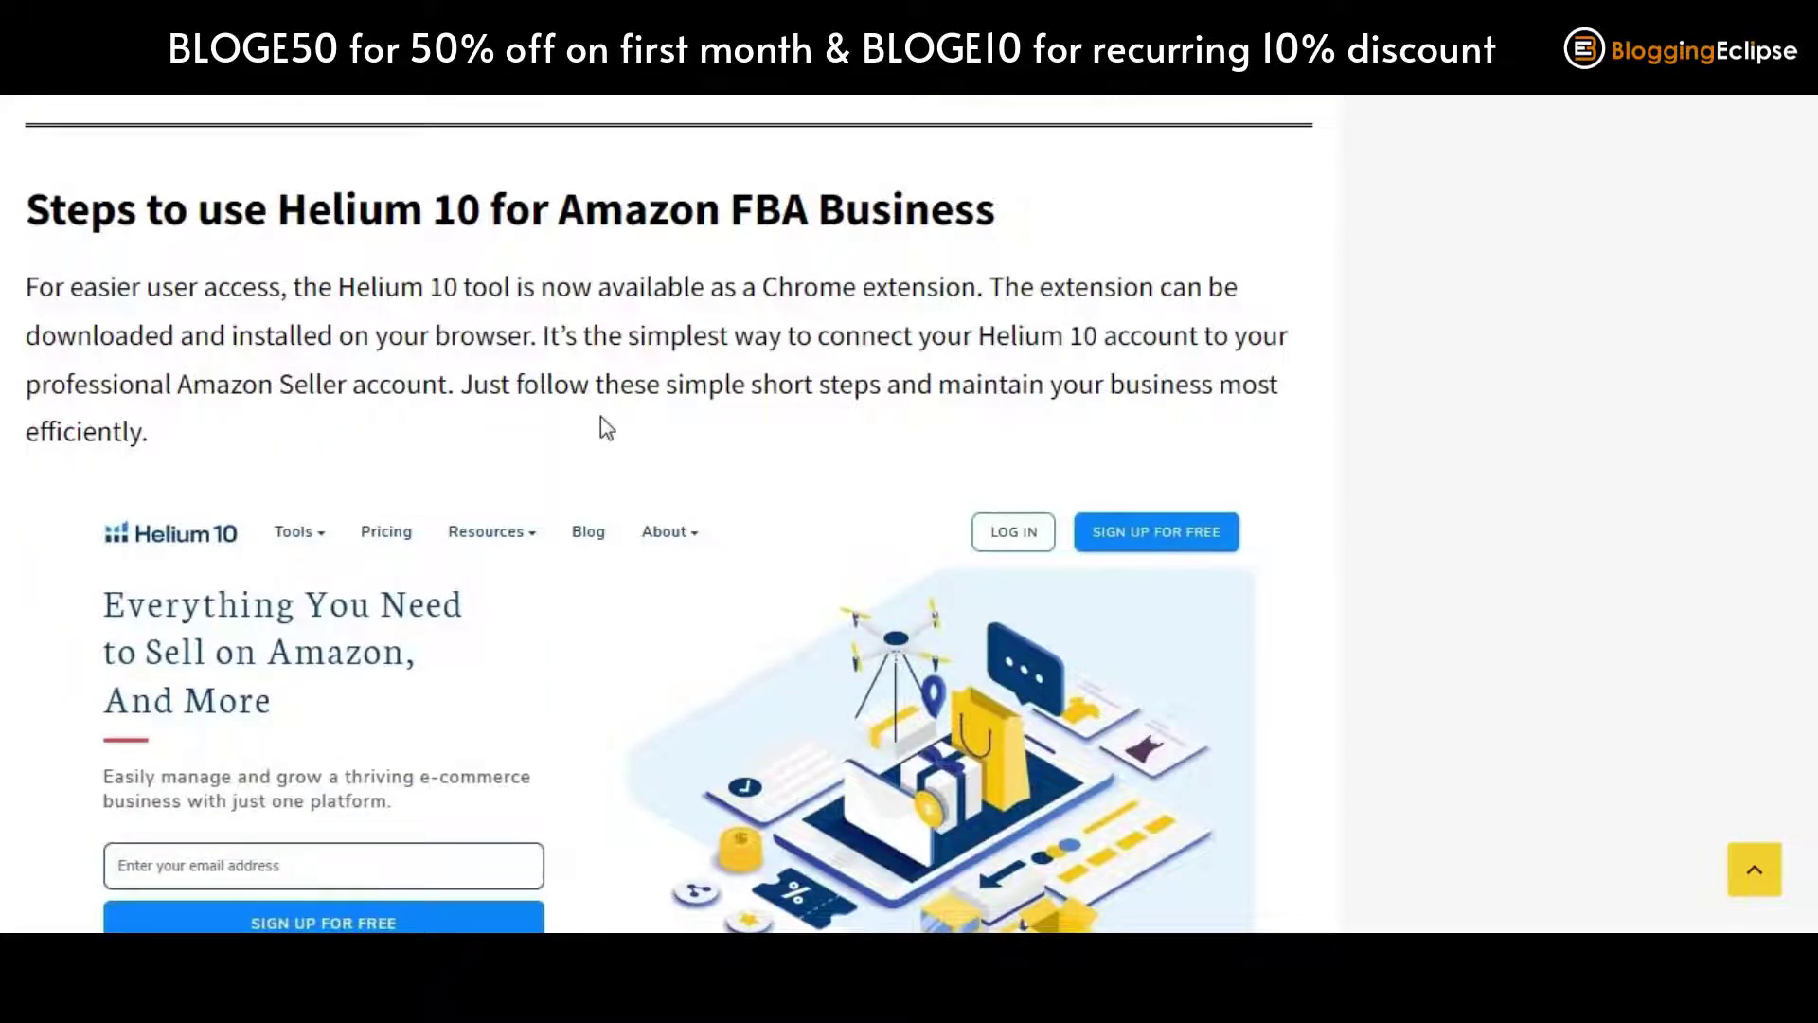
scroll(600, 417, down, 10)
scroll(594, 426, down, 12)
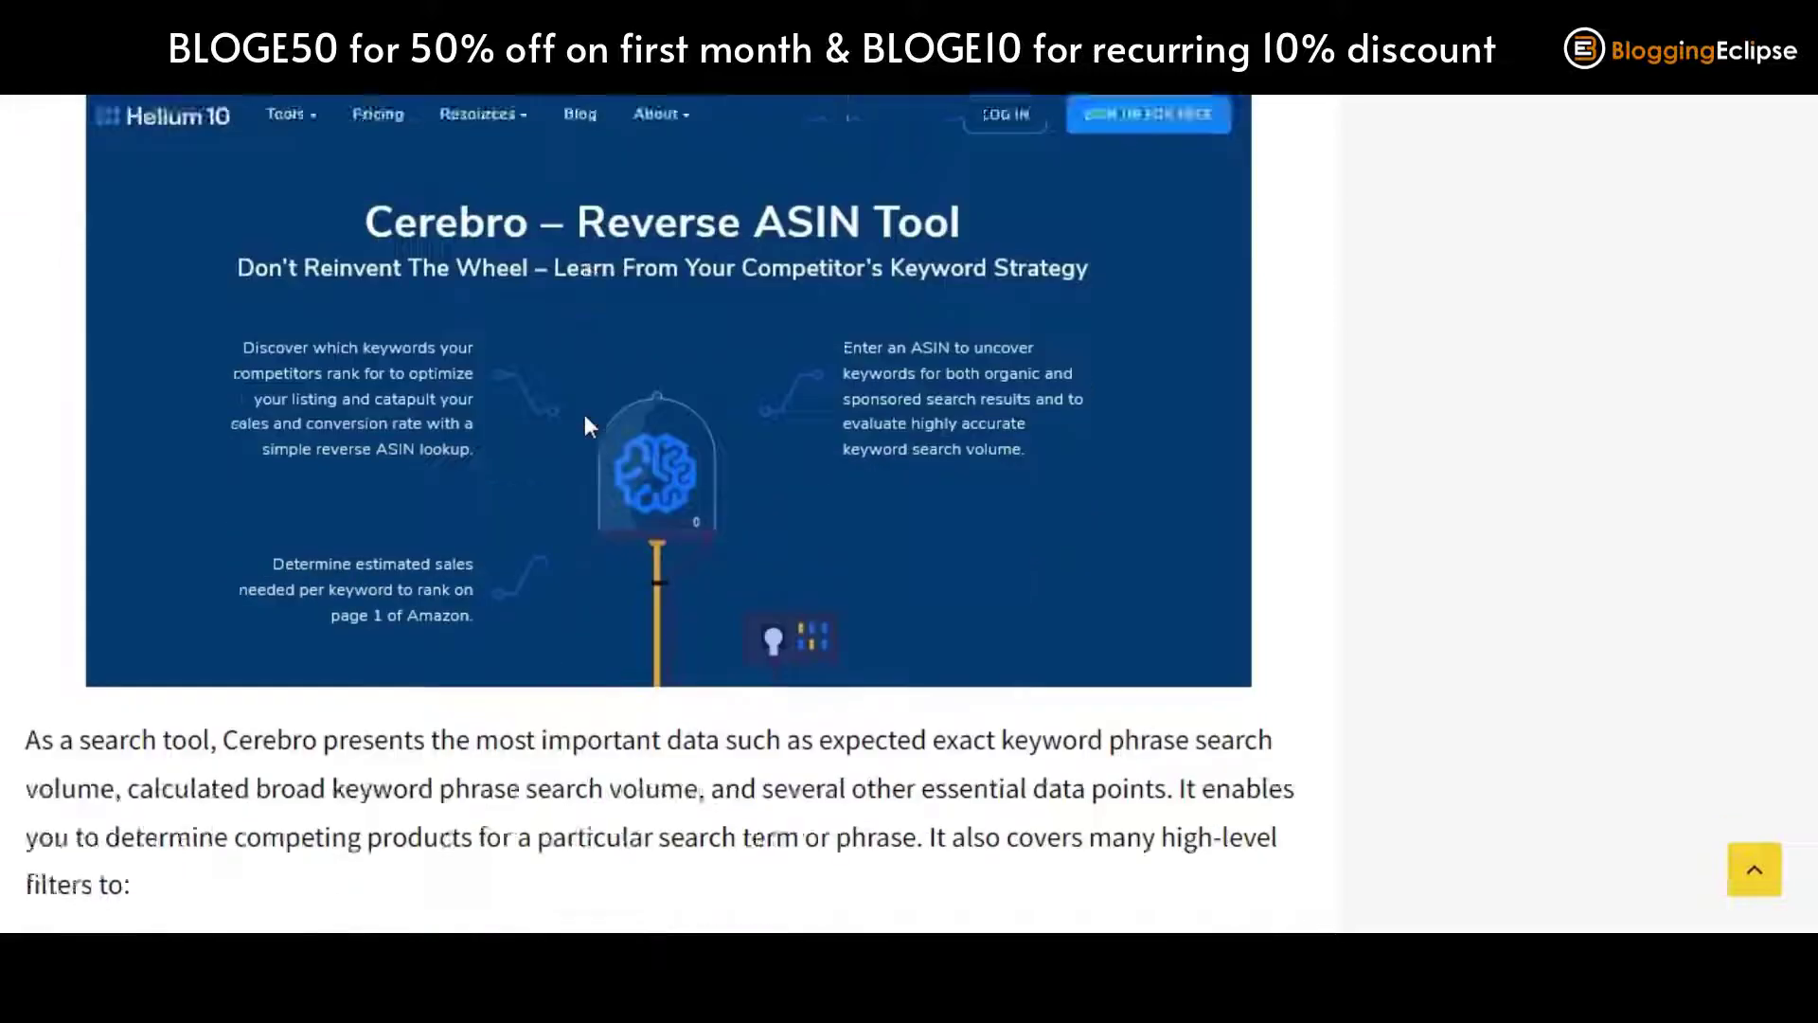
scroll(585, 426, down, 10)
scroll(585, 426, down, 13)
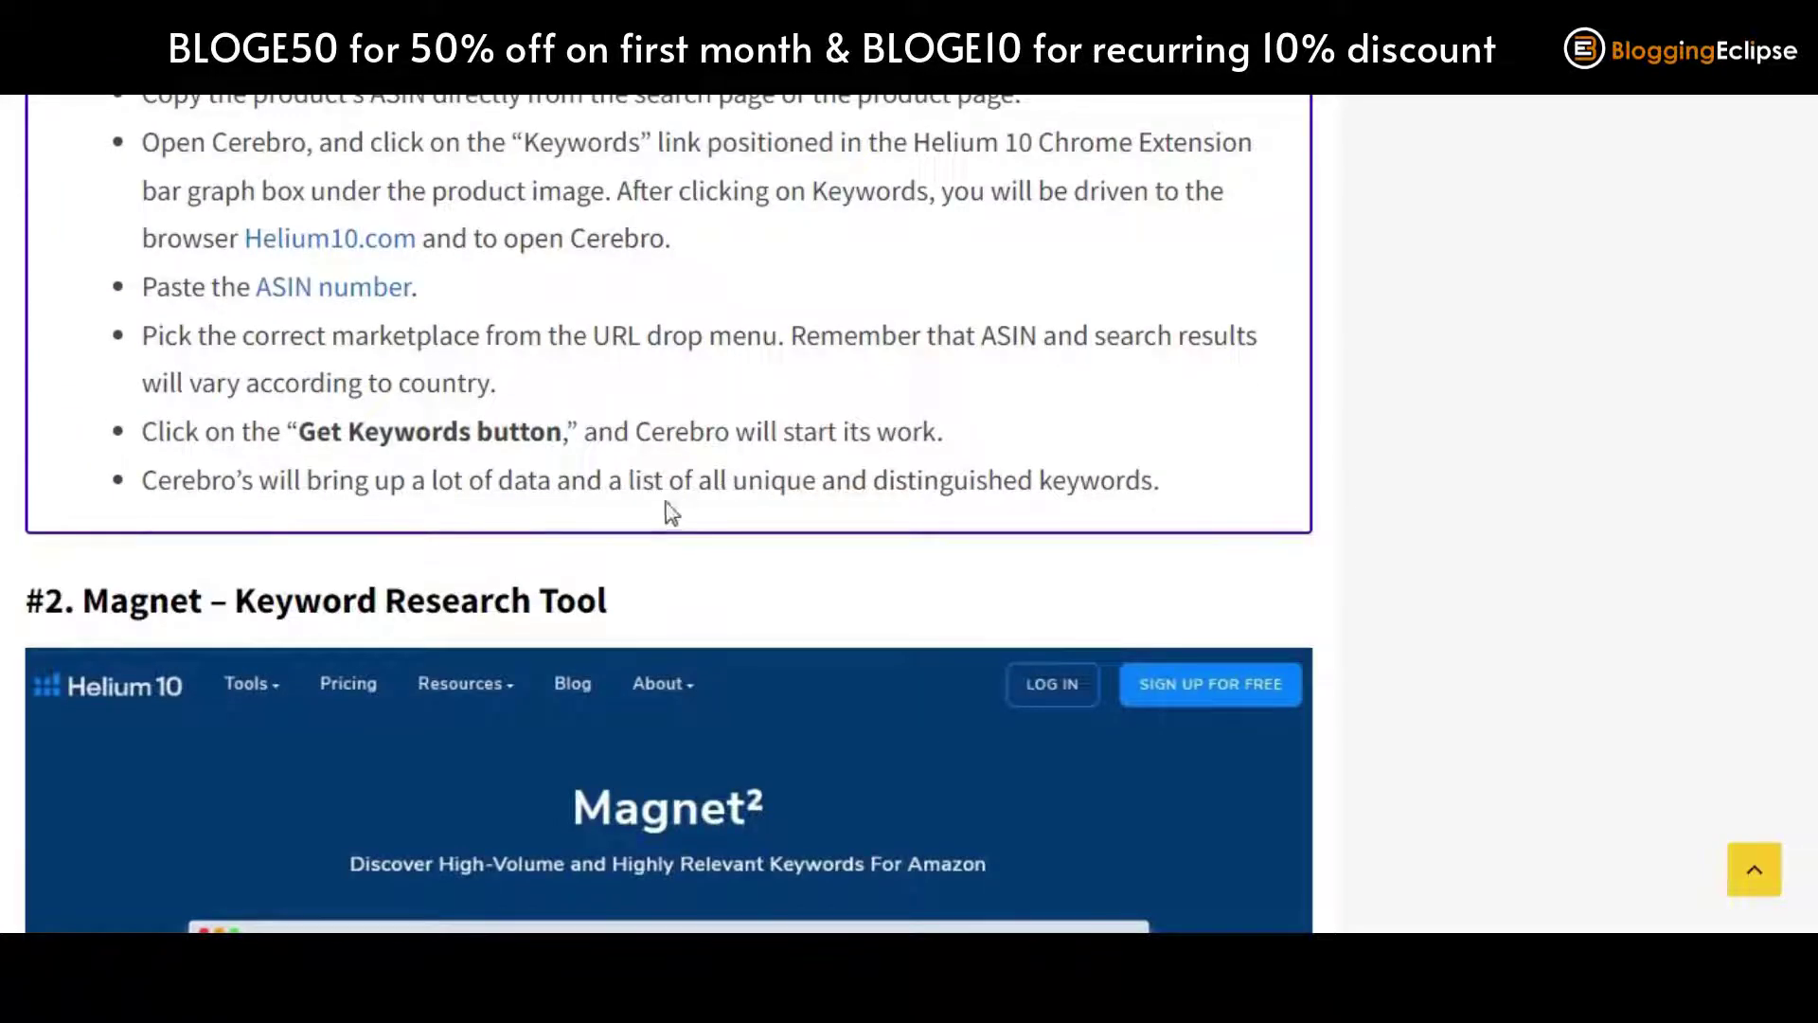
scroll(701, 473, up, 20)
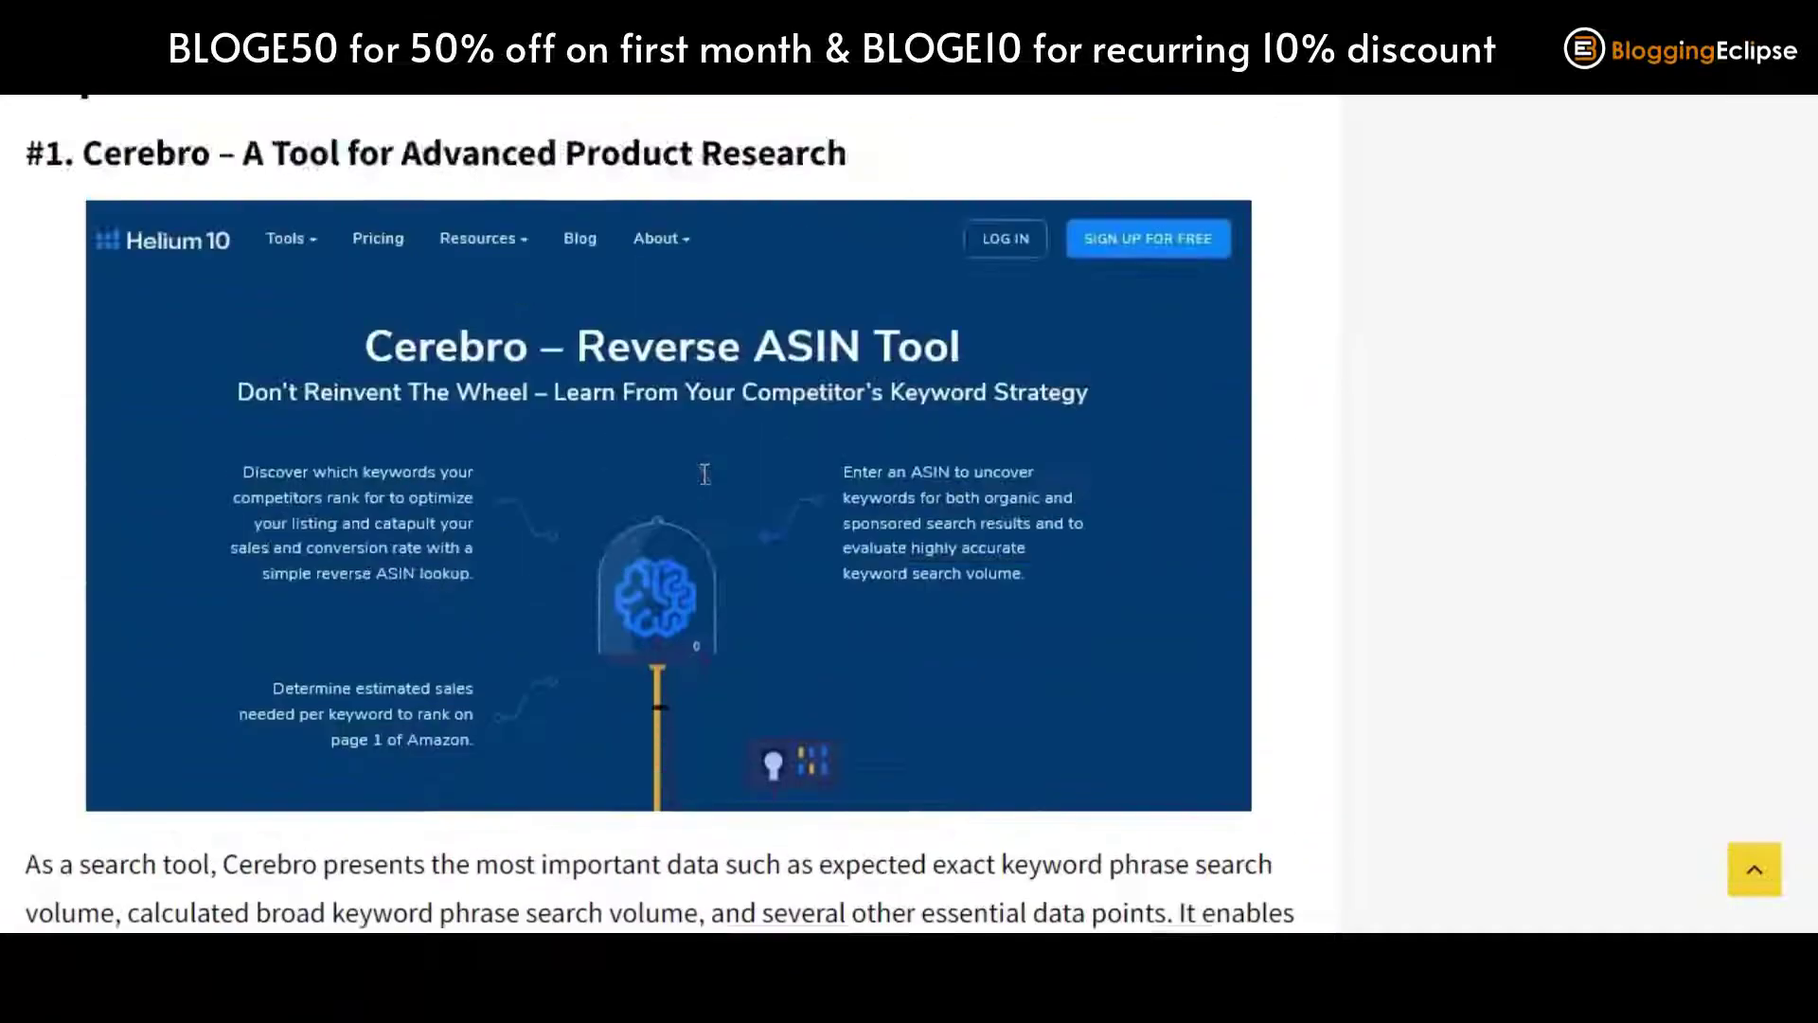
scroll(704, 473, up, 20)
scroll(685, 492, up, 20)
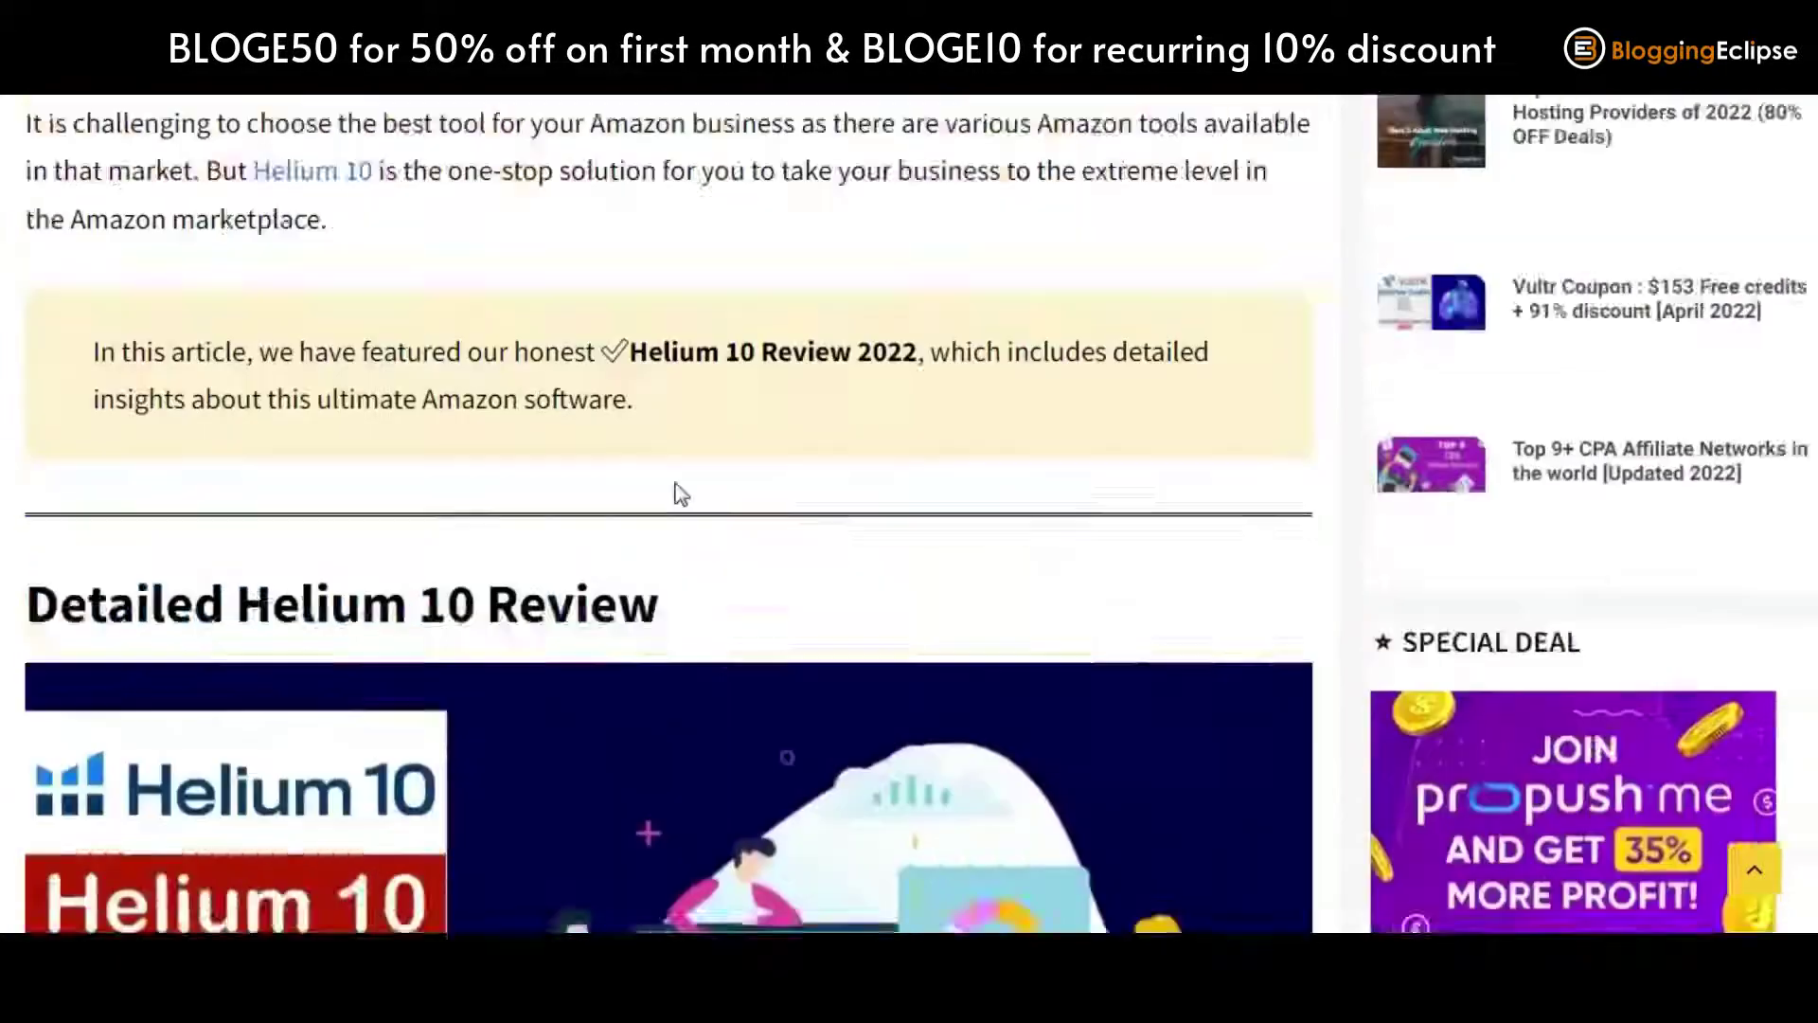
scroll(680, 493, up, 3)
scroll(944, 464, up, 6)
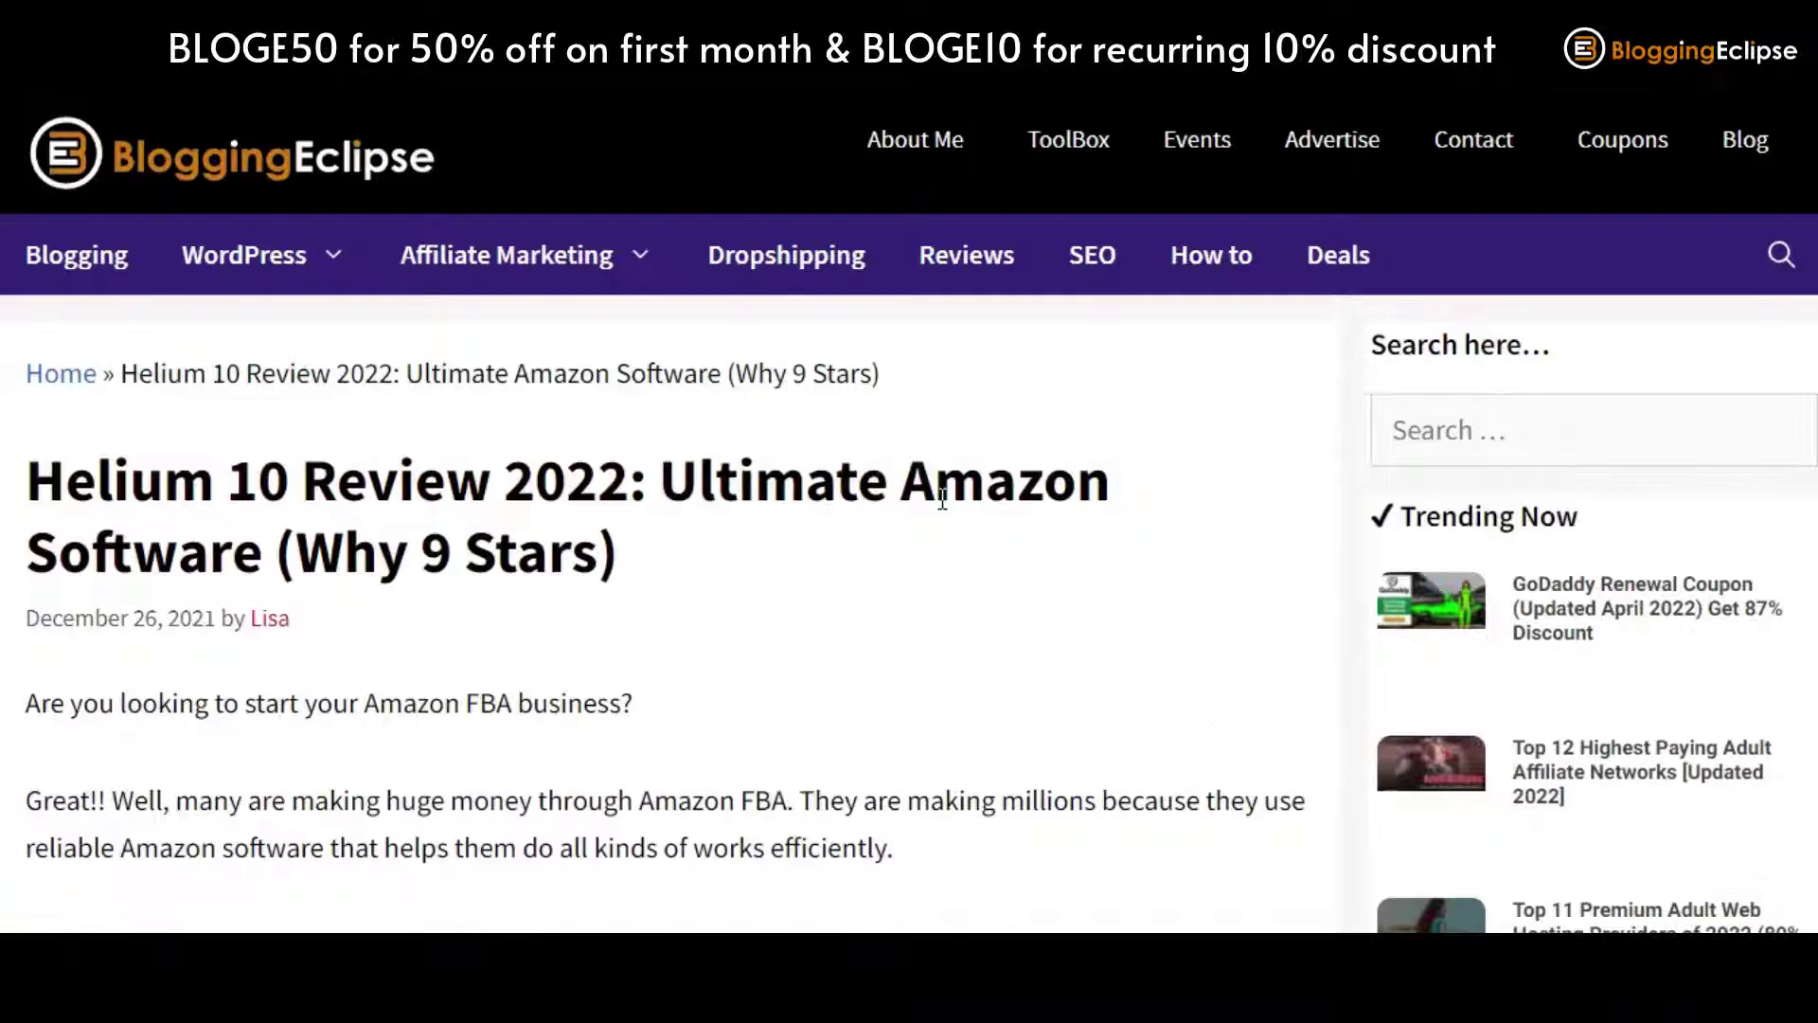